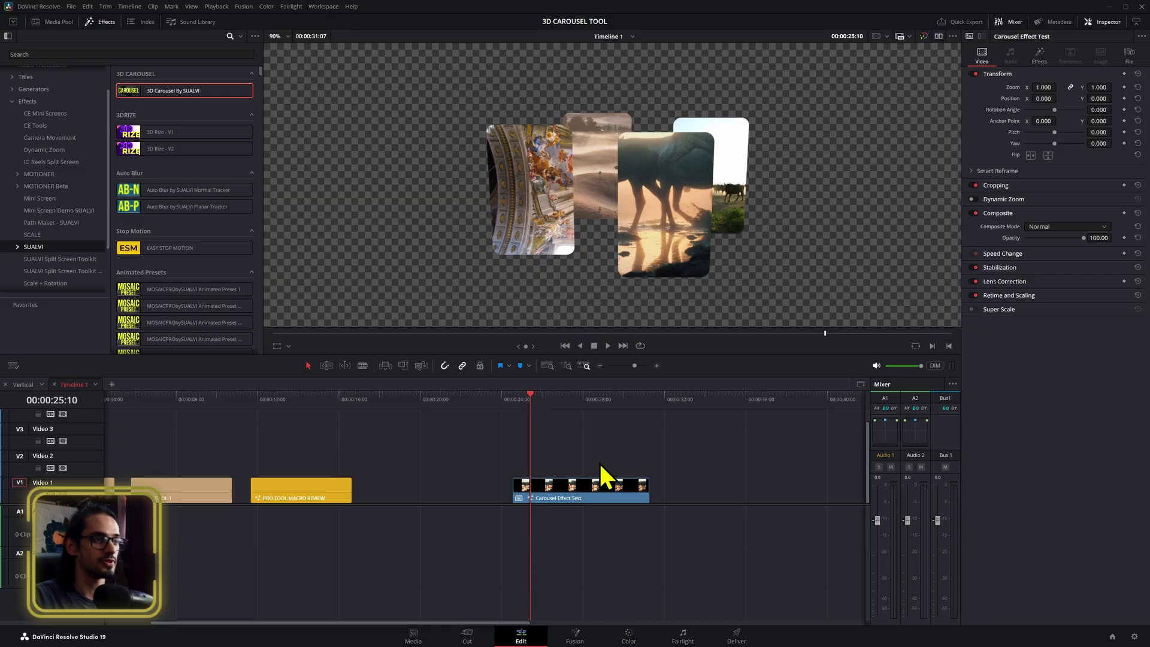
Slide the Carousel Effect Test clip left on V1 so it ends at the playhead.
{"action": "left_click_drag", "start_coordinate": [590, 484], "coordinate": [400, 472]}
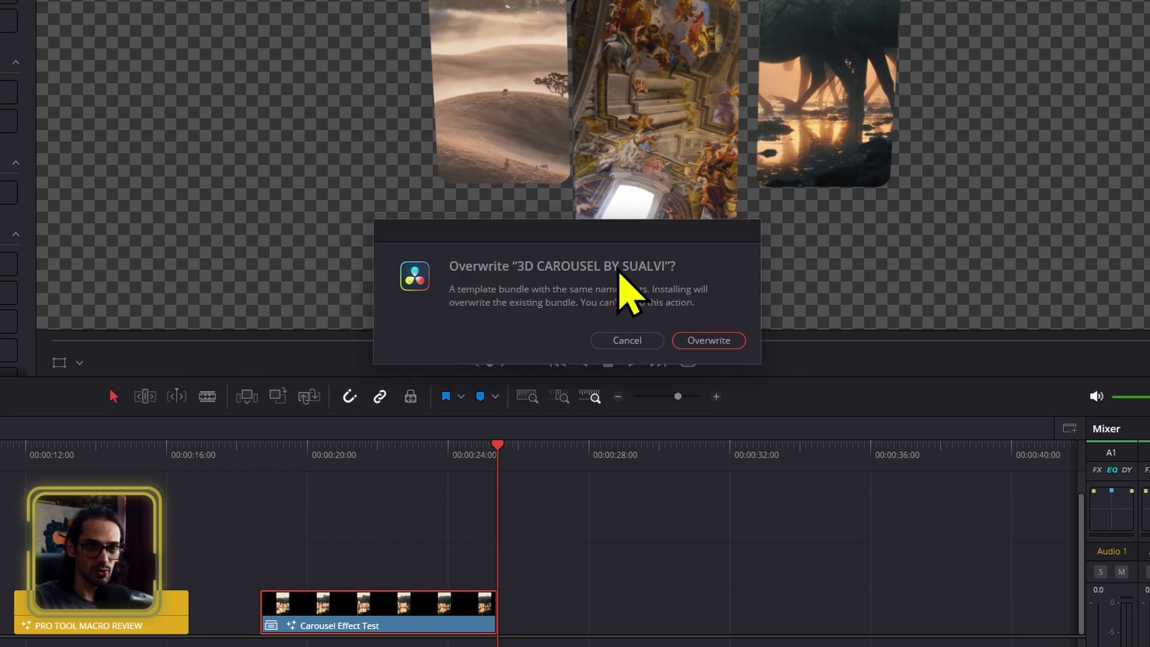
Overwrite the 3D Carousel bundle and place the 3D Carousel By SUALVI generator on Video 2.
{"action": "left_click", "coordinate": [700, 342]}
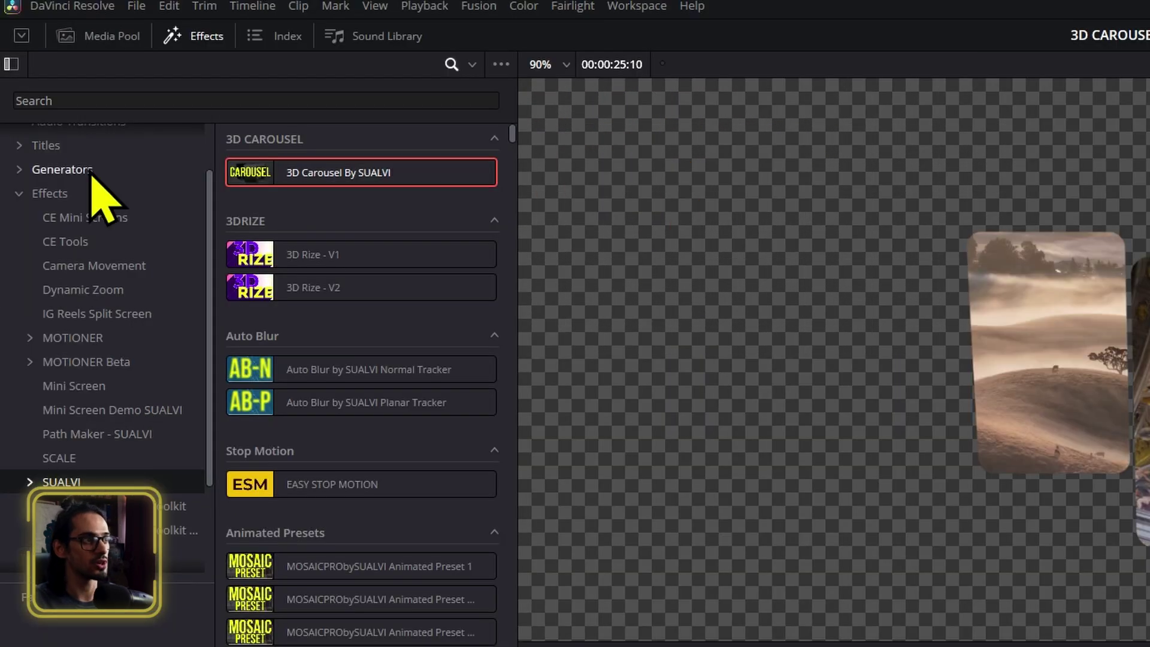
{"action": "left_click", "coordinate": [75, 195]}
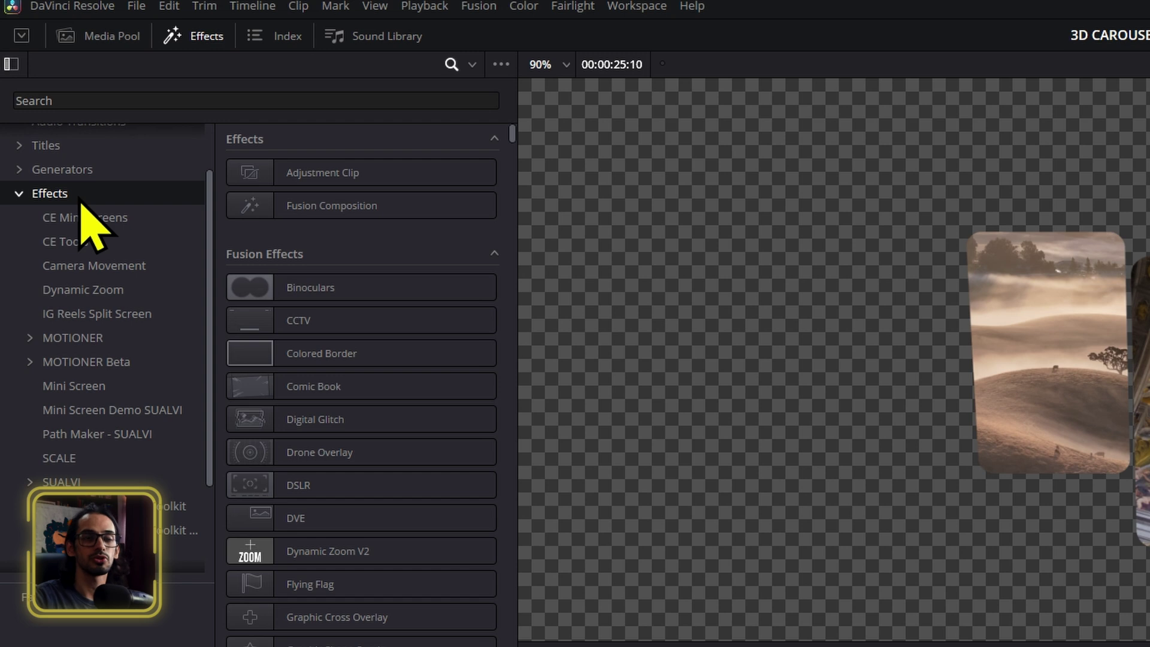
{"action": "left_click", "coordinate": [114, 170]}
{"action": "left_click", "coordinate": [213, 100]}
{"action": "type", "text": "car"}
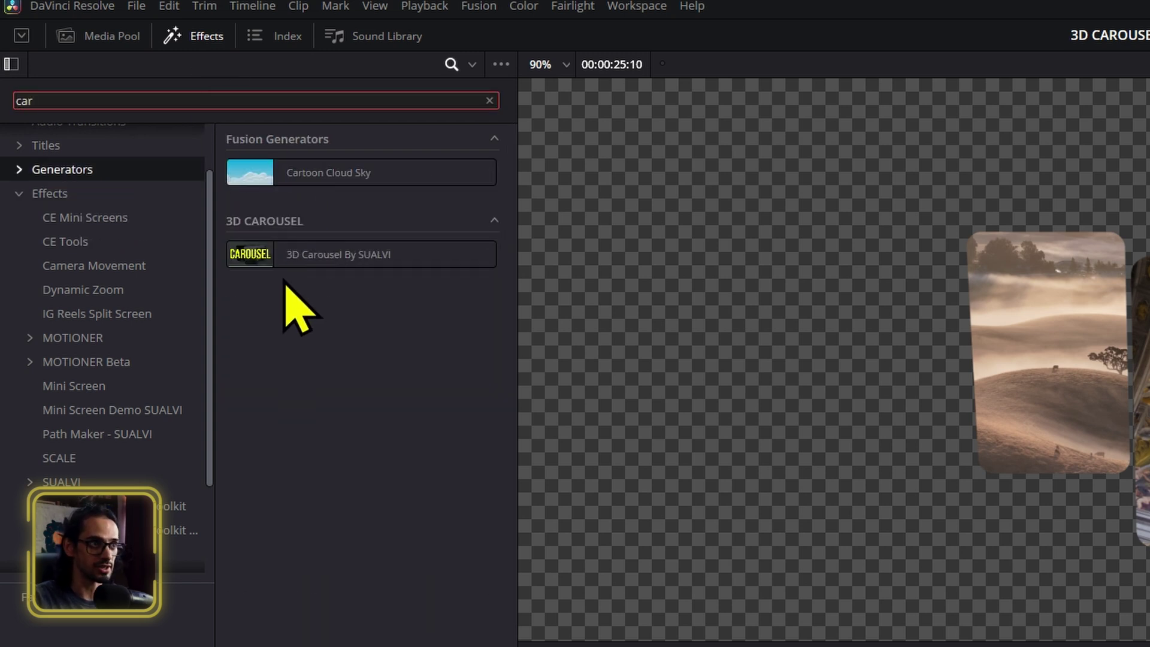
{"action": "left_click_drag", "start_coordinate": [299, 255], "coordinate": [605, 470]}
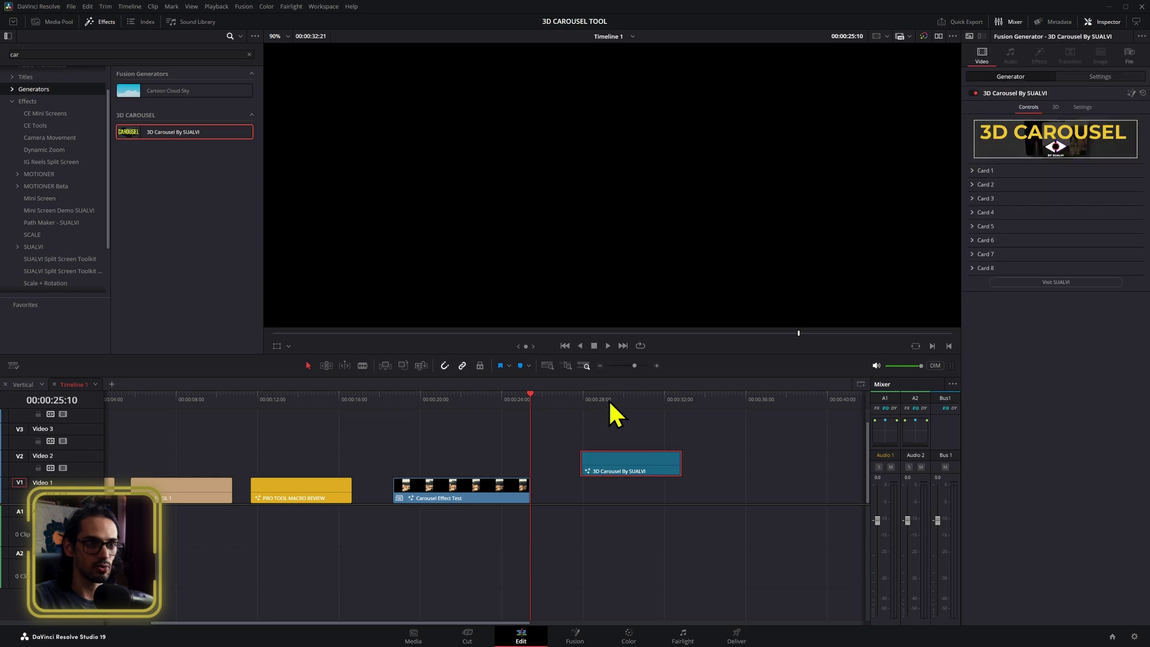
Move the playhead onto the carousel clip, expand Card 1, and show the Media Pool.
{"action": "left_click", "coordinate": [609, 400]}
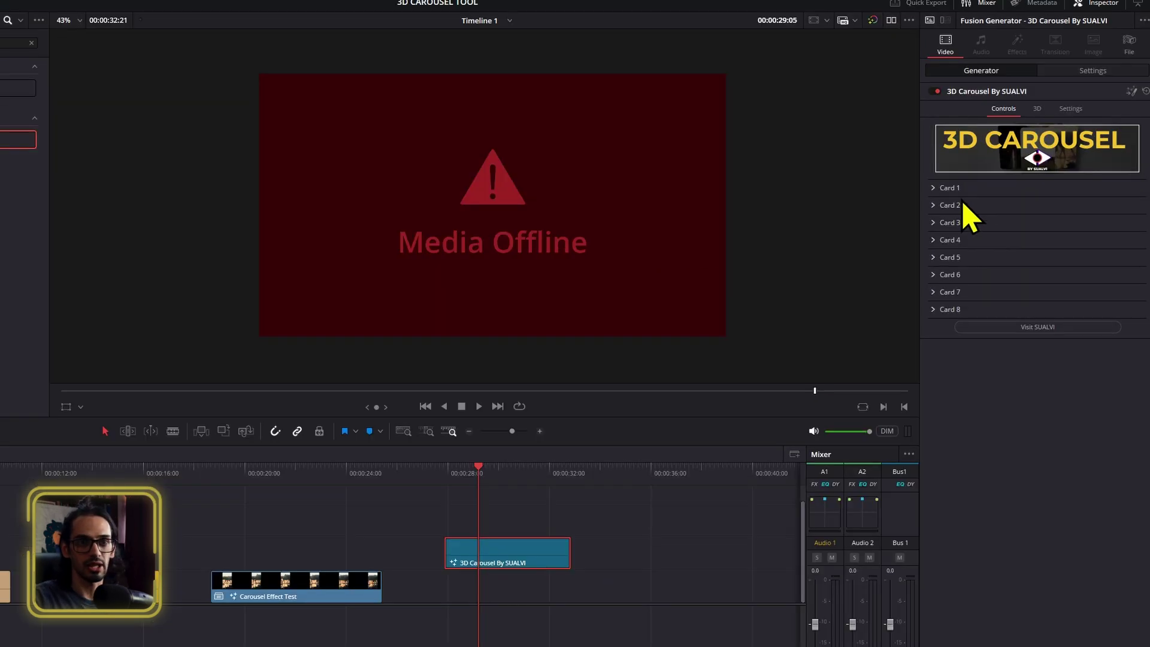
{"action": "left_click", "coordinate": [982, 173]}
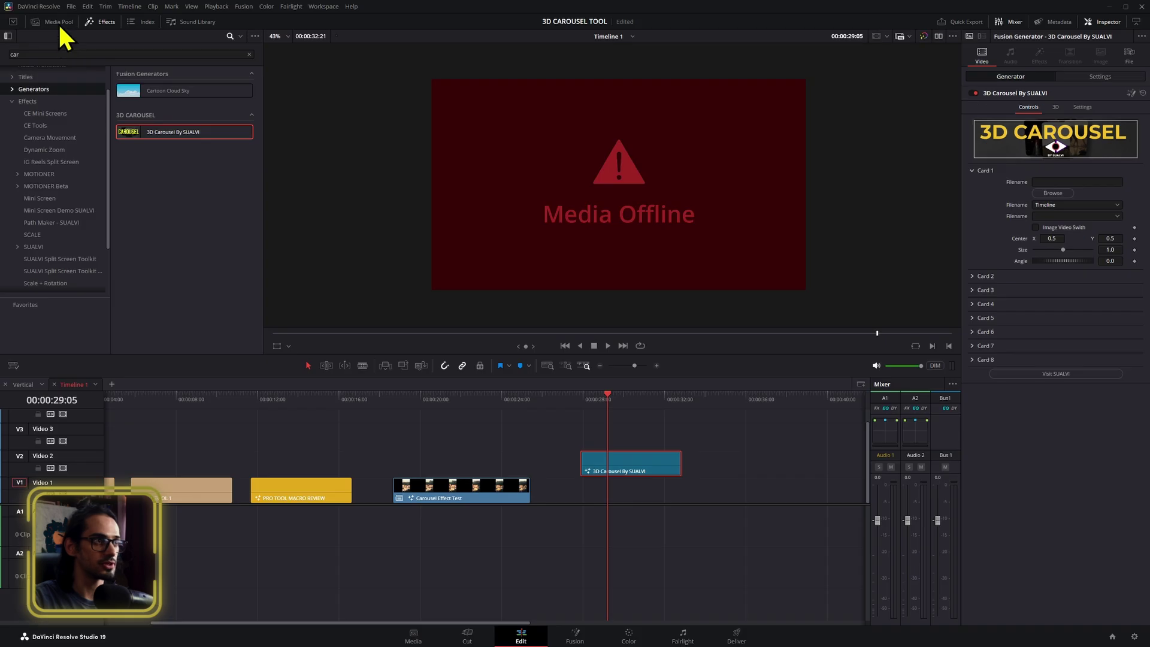
{"action": "left_click", "coordinate": [60, 23]}
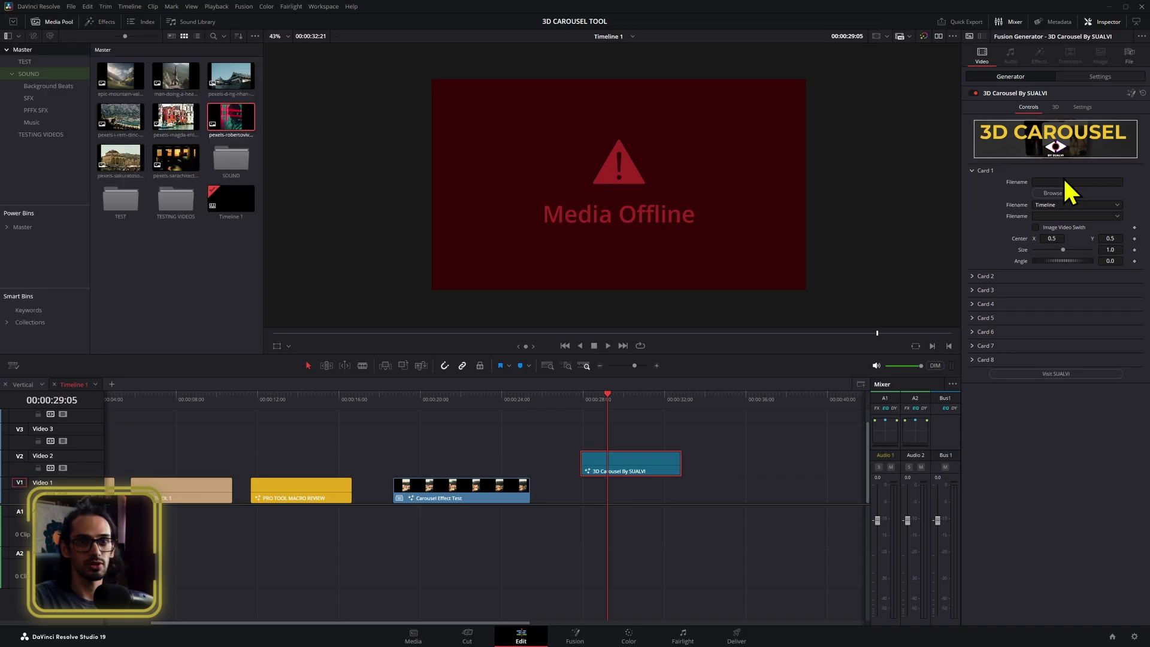
Assign the red building photo to Card 1's Filename and show the carousel's 3D settings.
{"action": "left_click", "coordinate": [175, 120]}
{"action": "left_click_drag", "start_coordinate": [175, 120], "coordinate": [1070, 171]}
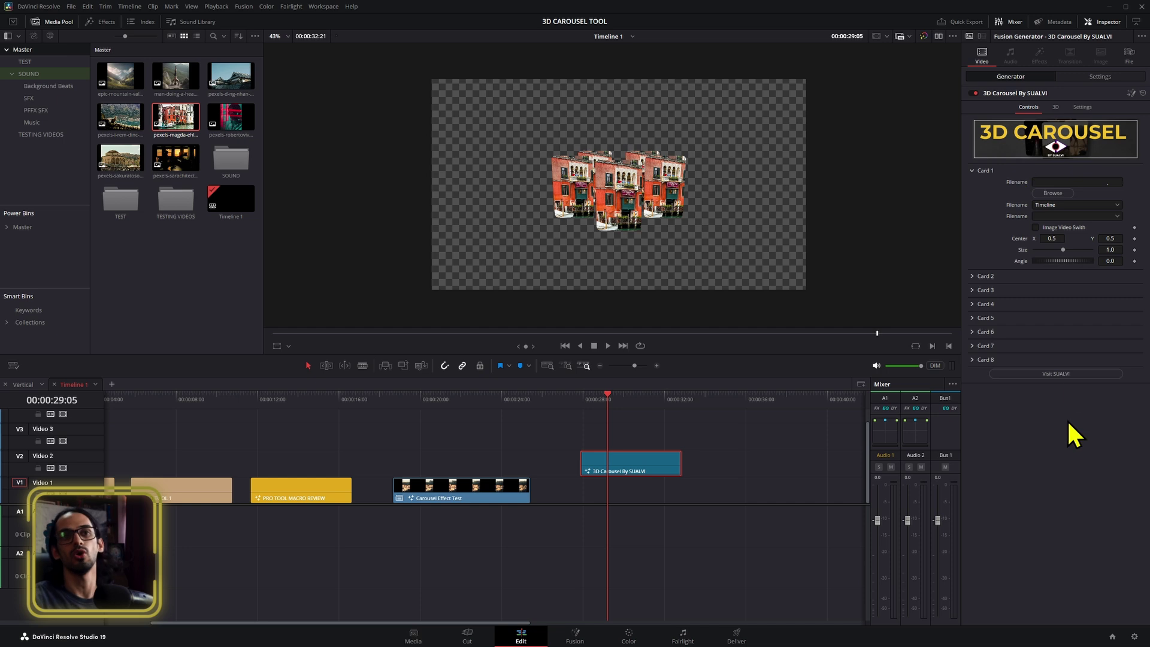
{"action": "left_click", "coordinate": [1057, 108]}
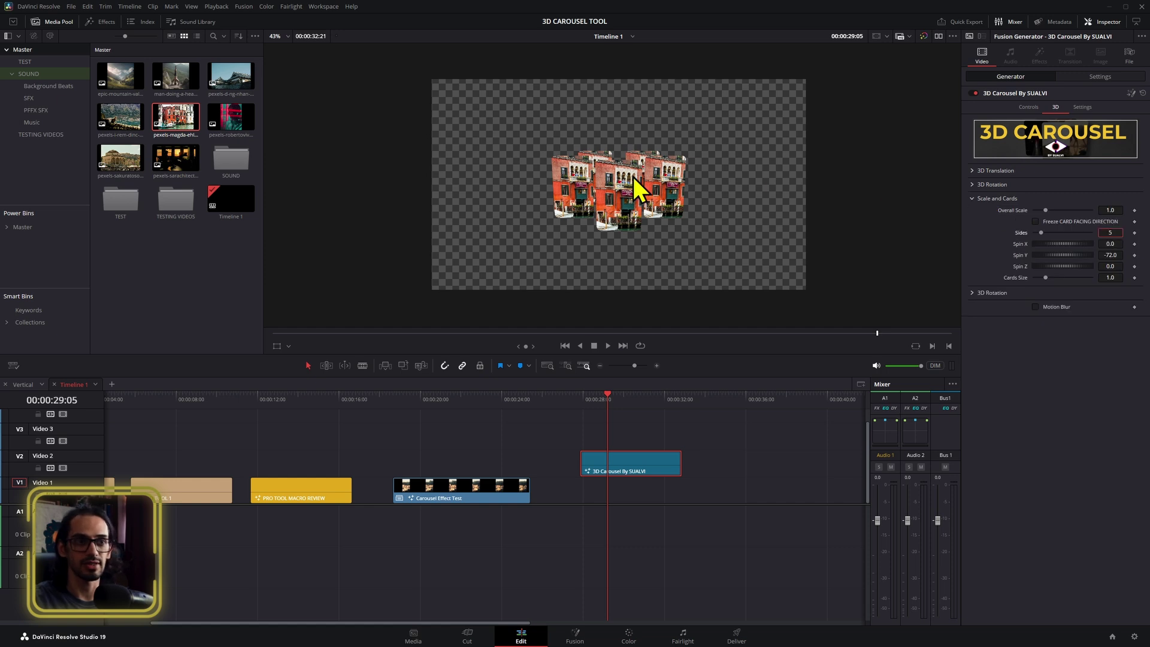
{"action": "scroll", "coordinate": [610, 200], "scroll_direction": "up", "scroll_amount": 2}
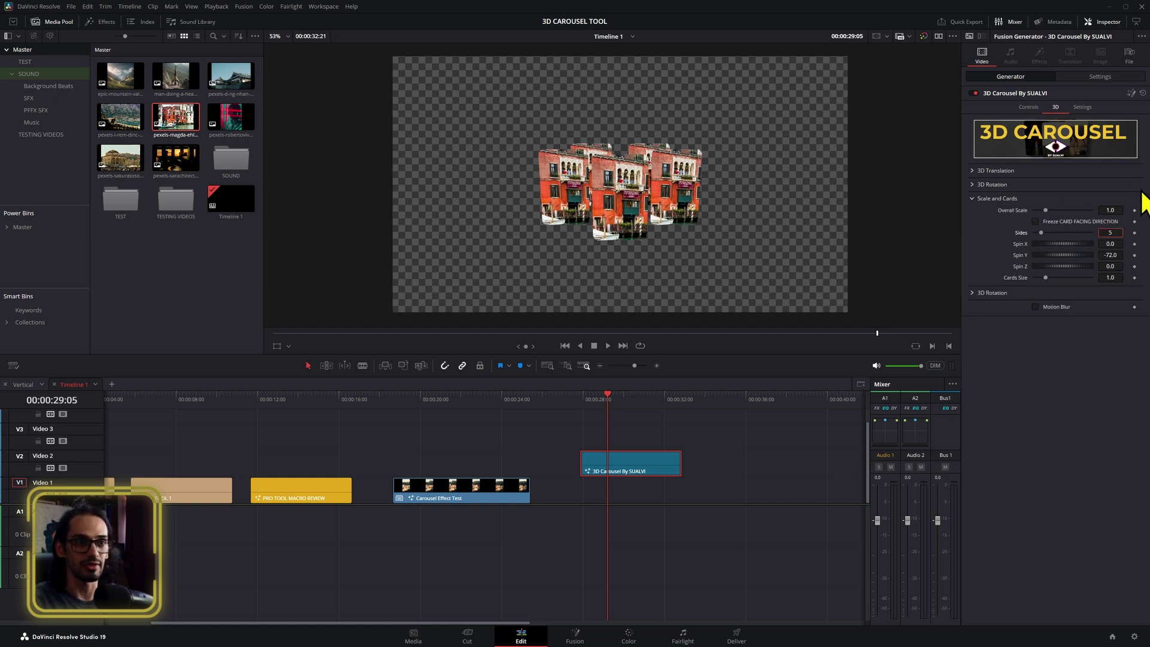
Change Card 1's Center X from 0.5 to 0.429, then return to the 3D settings.
{"action": "left_click", "coordinate": [1038, 112]}
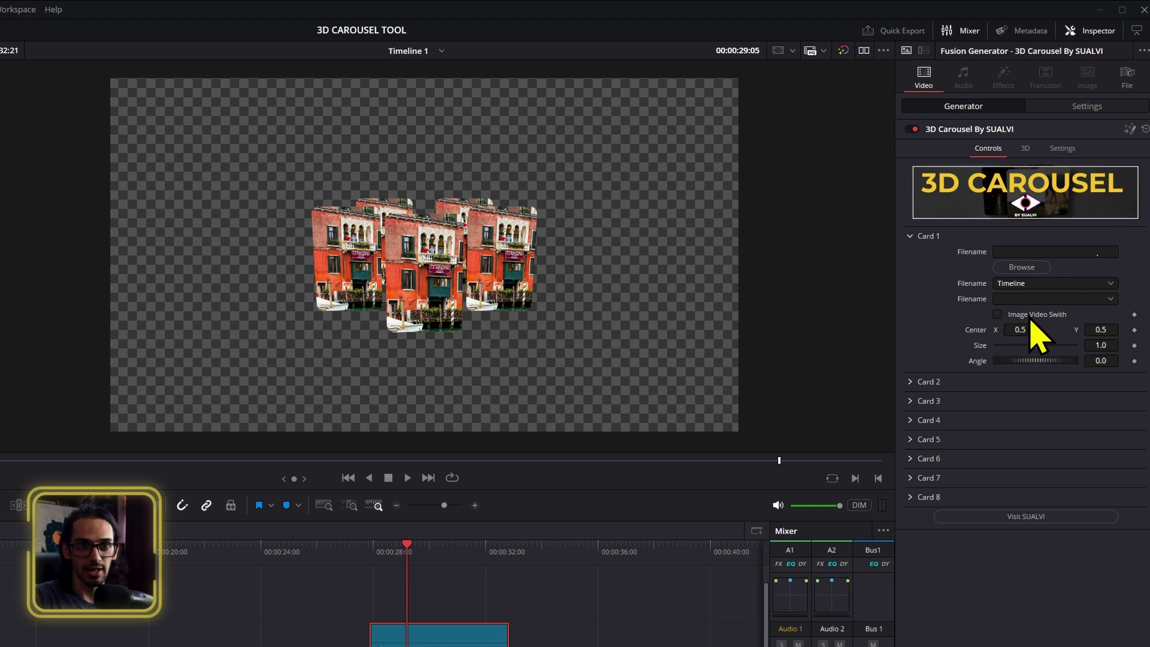
{"action": "left_click_drag", "start_coordinate": [1020, 329], "coordinate": [1055, 359]}
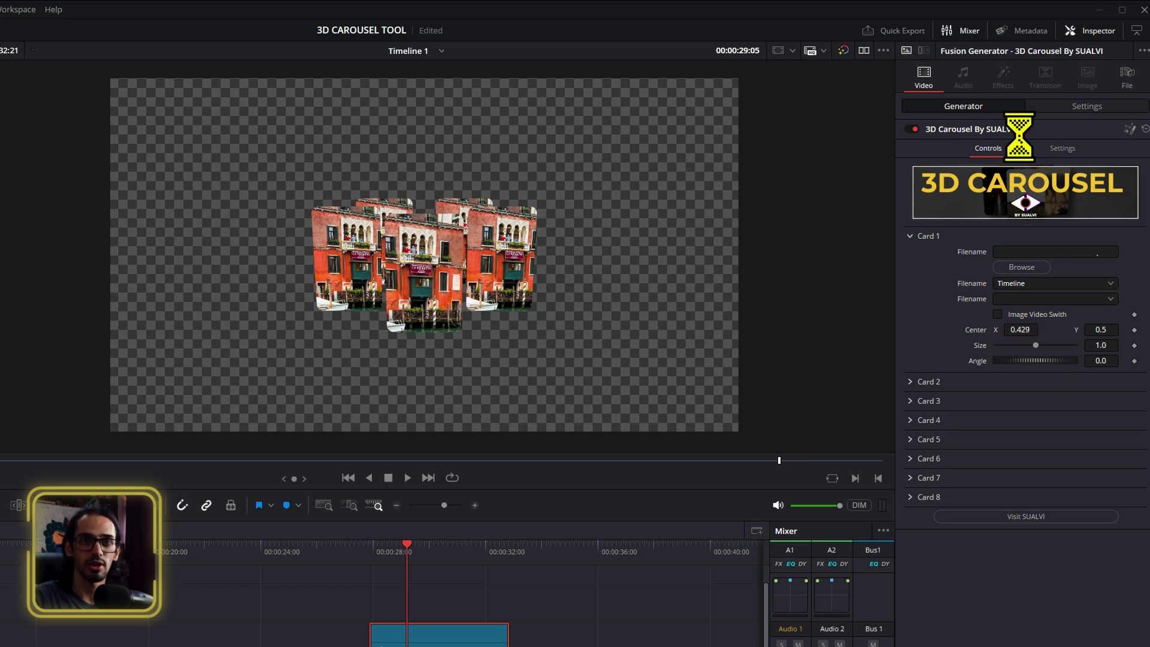
{"action": "left_click", "coordinate": [1026, 148]}
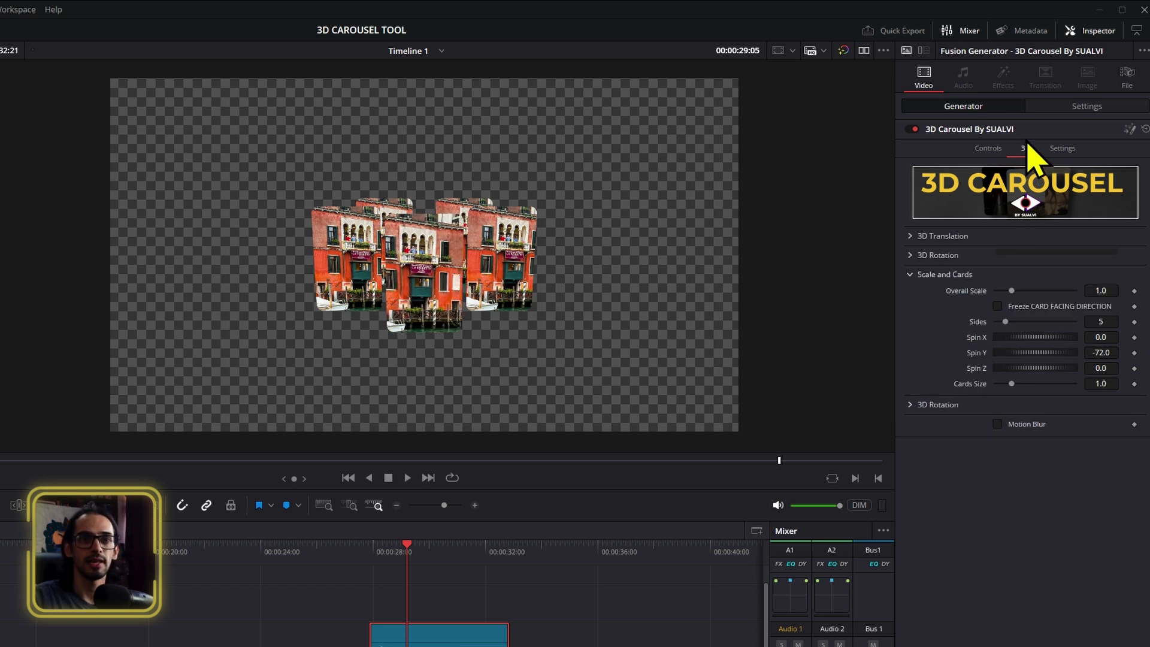
Expand 3D Rotation and 3D Translation and set the carousel's Spin Y to -60.4.
{"action": "left_click", "coordinate": [939, 255]}
{"action": "left_click", "coordinate": [943, 236]}
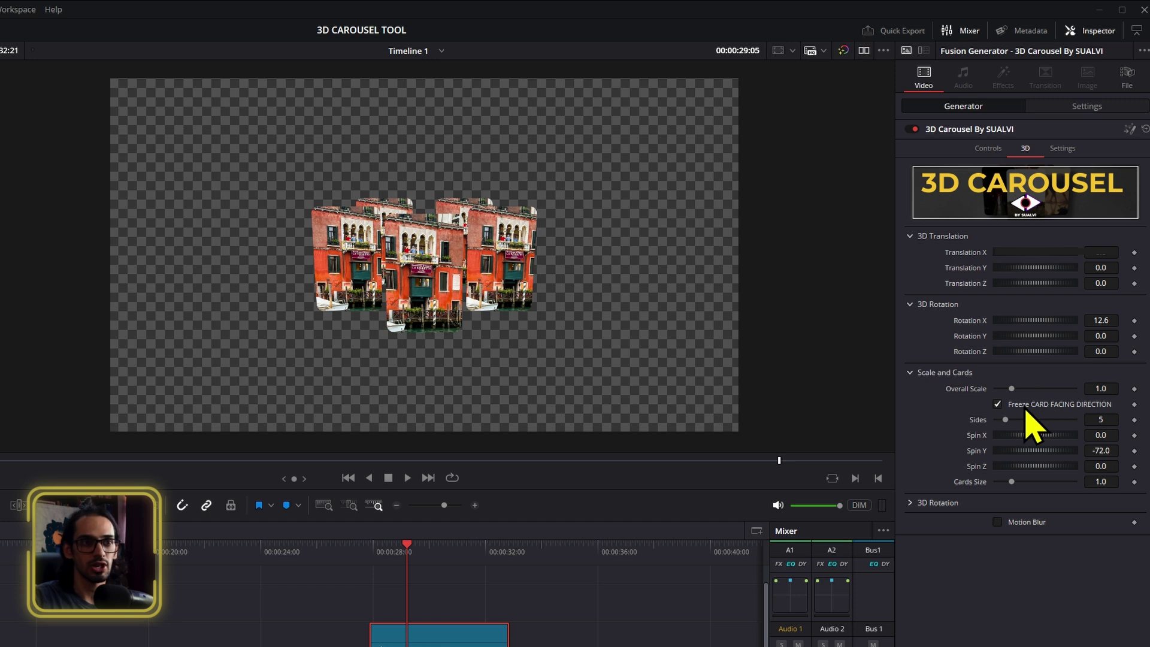
{"action": "scroll", "coordinate": [504, 216], "scroll_direction": "down", "scroll_amount": 1}
{"action": "scroll", "coordinate": [482, 230], "scroll_direction": "up", "scroll_amount": 2}
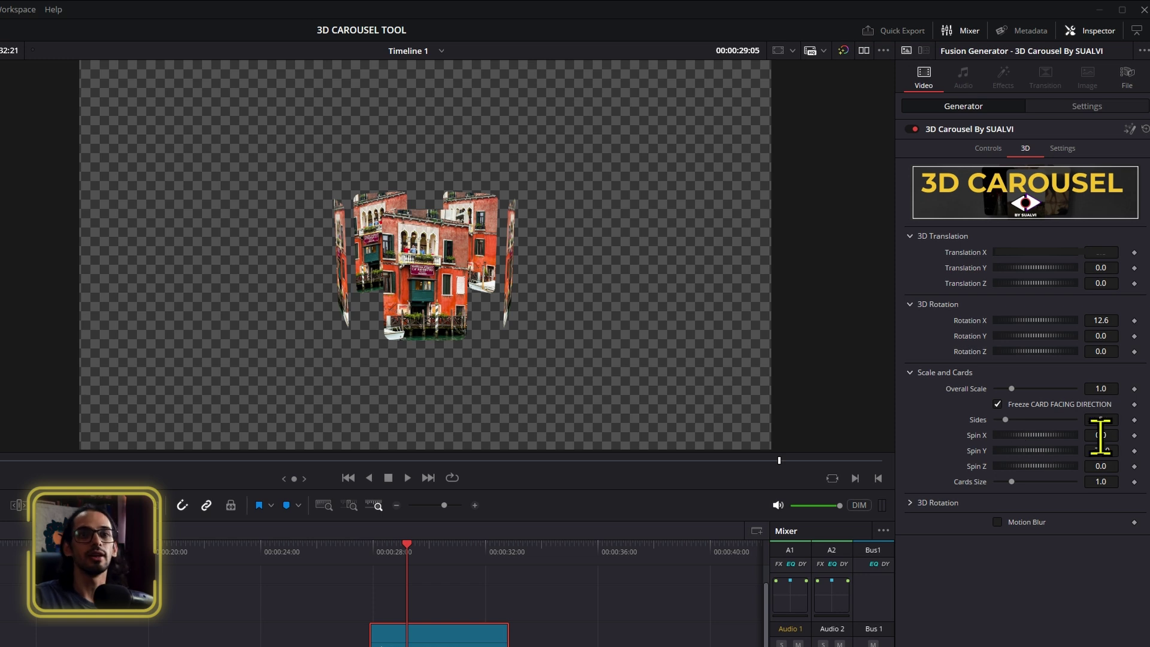
{"action": "left_click_drag", "start_coordinate": [1101, 450], "coordinate": [1111, 450]}
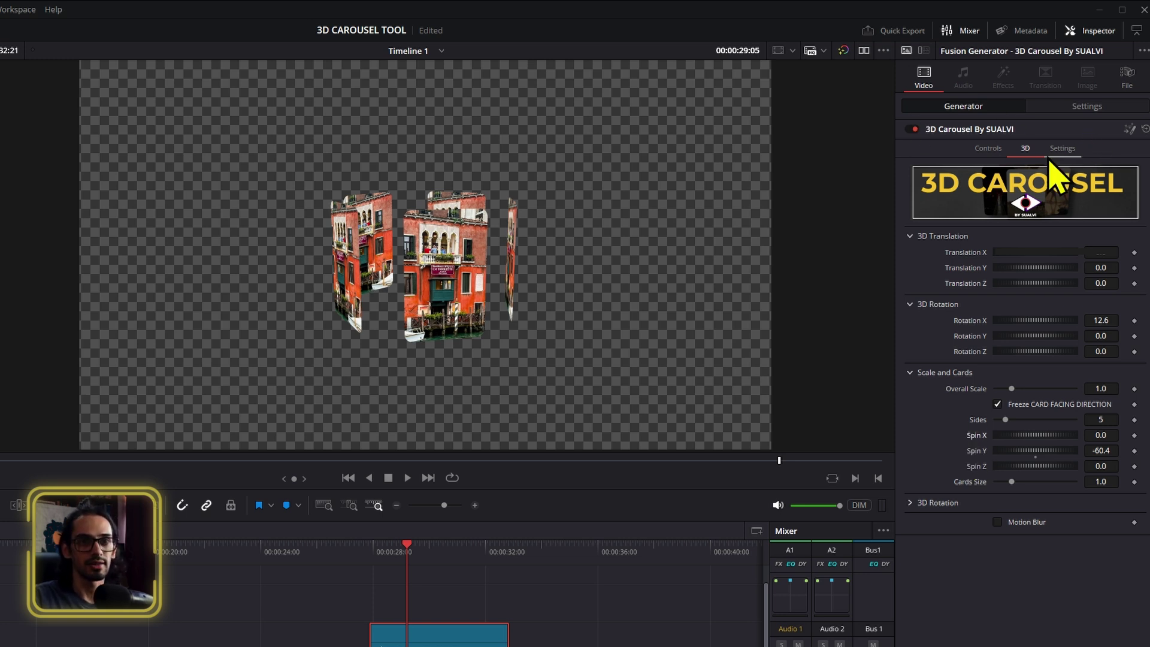
{"action": "left_click", "coordinate": [990, 148]}
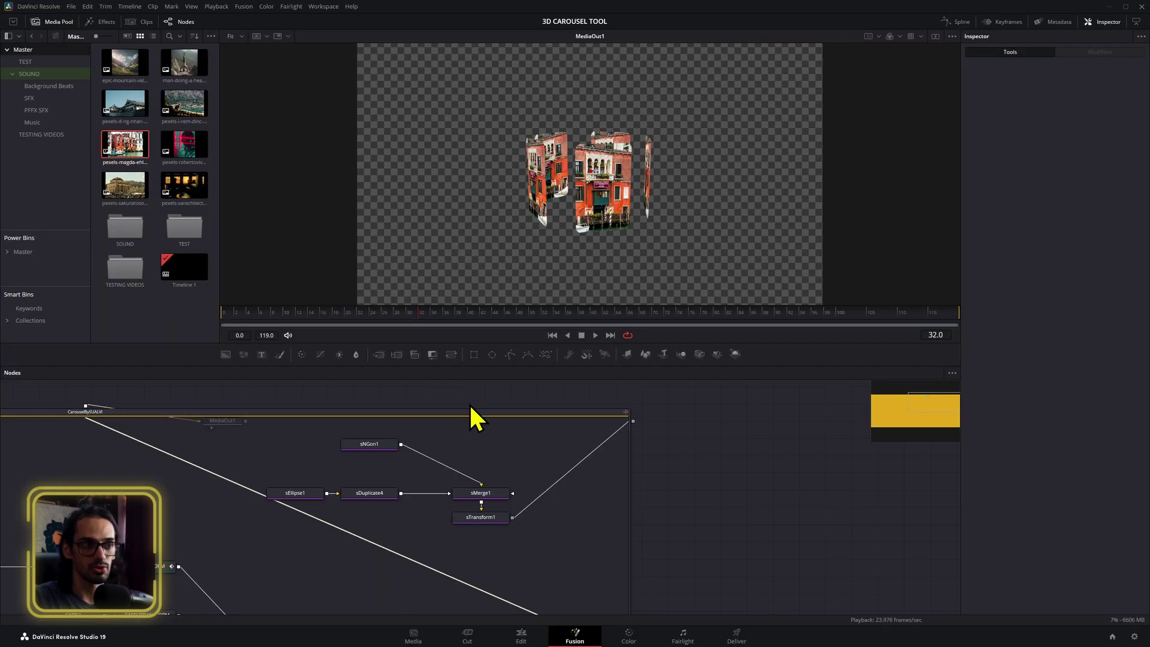
Insert a Transform 3D node after CARD1TRANSFORM, tidy the chain, and view Transform3D1.
{"action": "left_click", "coordinate": [470, 413]}
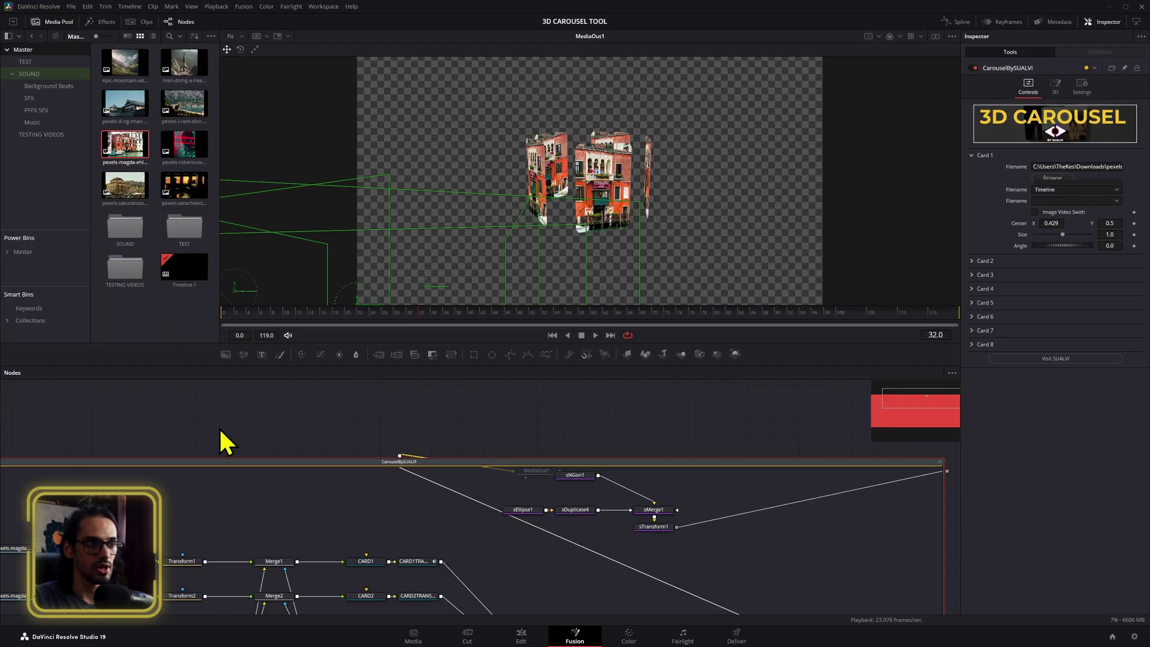
{"action": "left_click", "coordinate": [602, 492]}
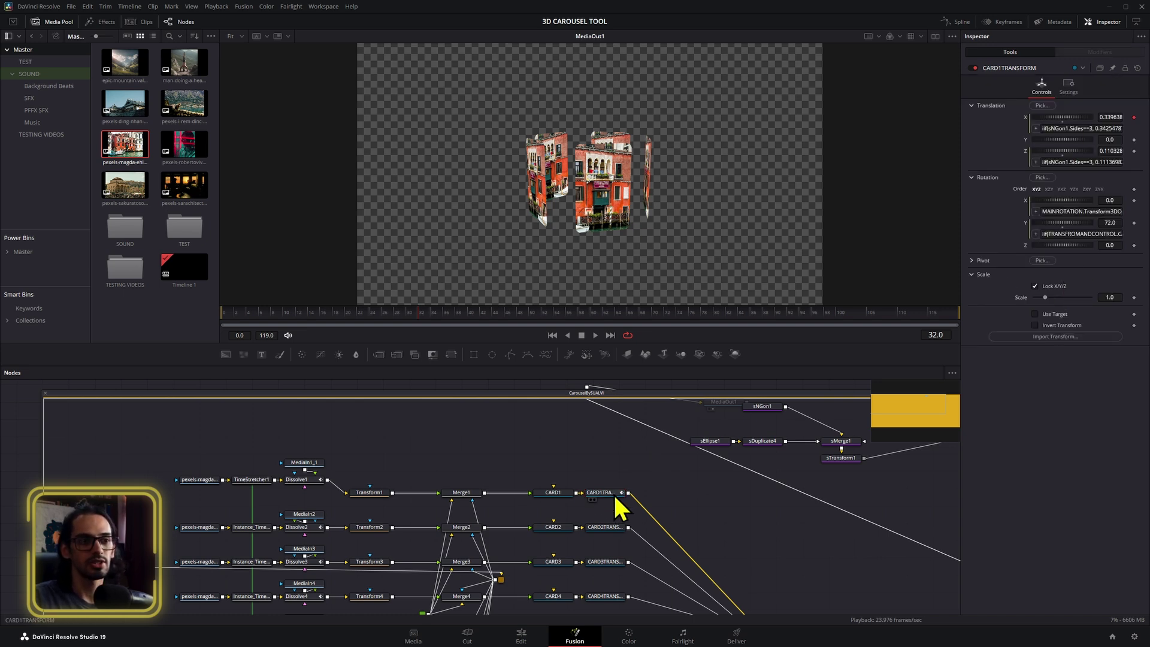
{"action": "key", "text": "shift+space"}
{"action": "type", "text": "tra"}
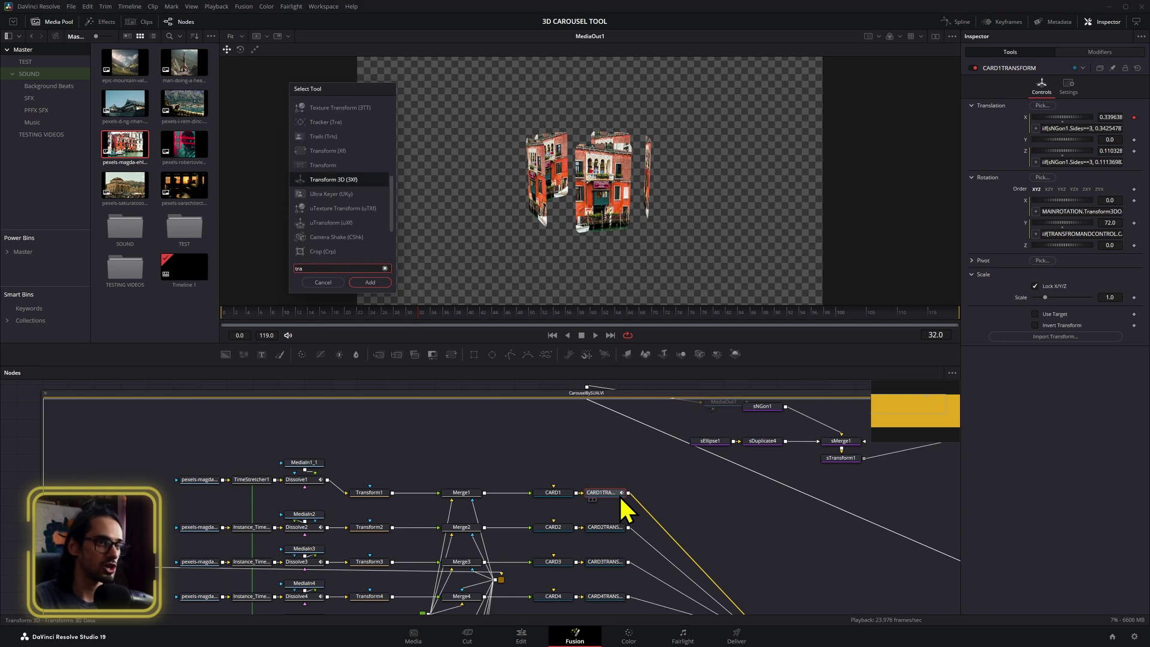
{"action": "key", "text": "Return"}
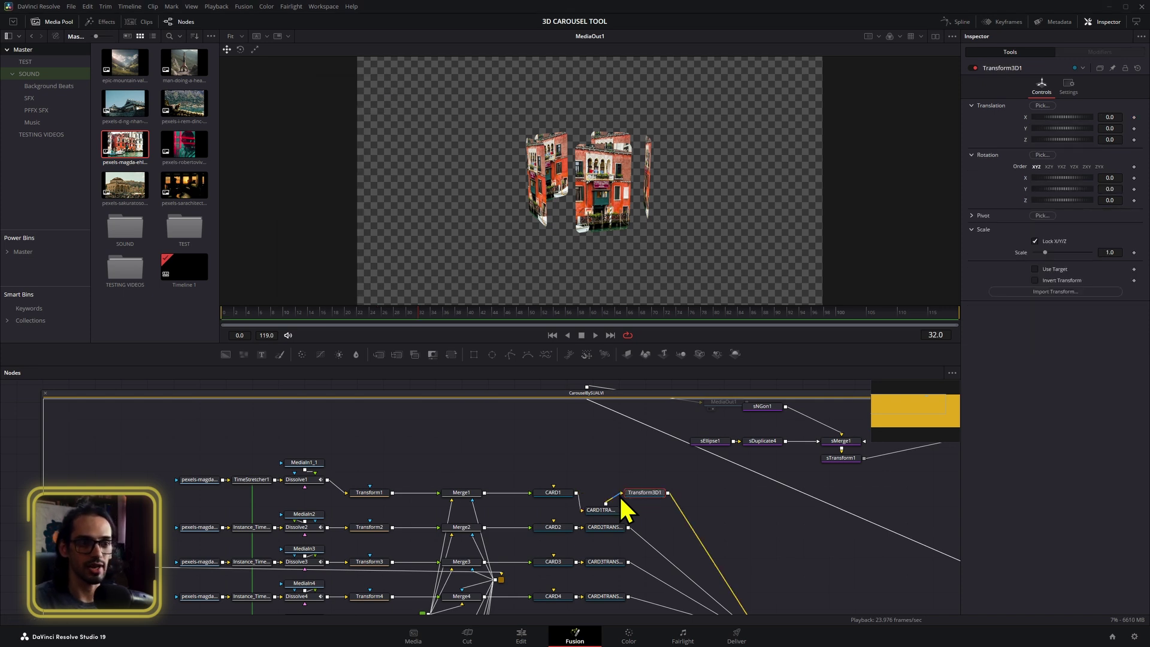
{"action": "left_click_drag", "start_coordinate": [609, 520], "coordinate": [622, 504]}
{"action": "left_click", "coordinate": [666, 496]}
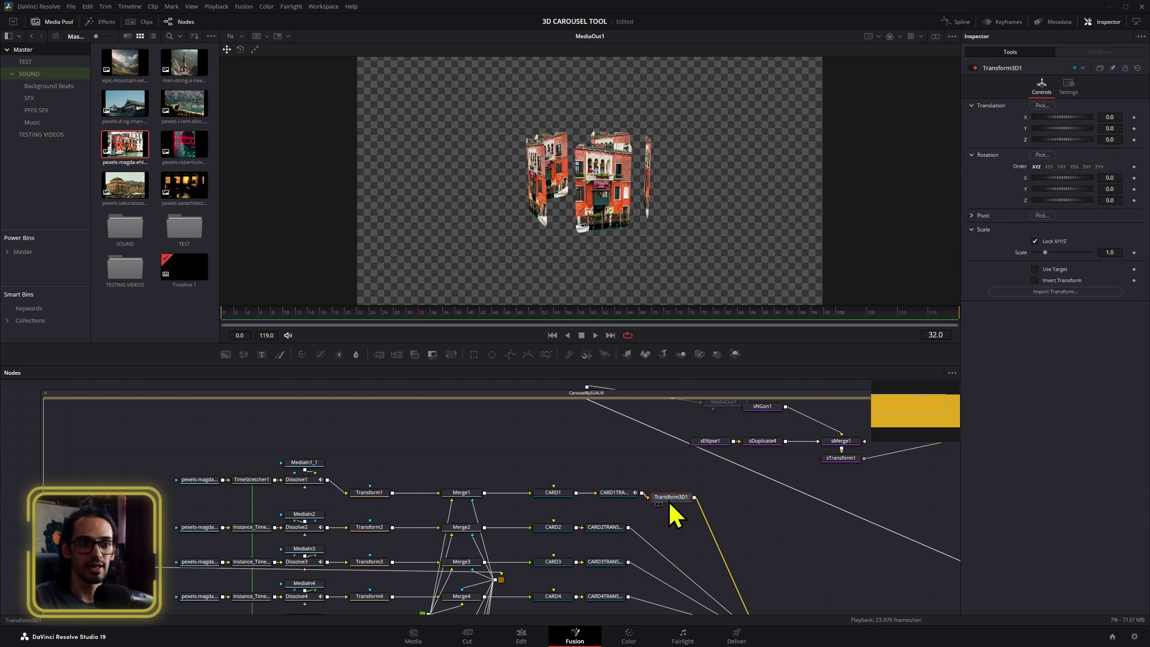
{"action": "key", "text": "1"}
{"action": "scroll", "coordinate": [714, 547], "scroll_direction": "down", "scroll_amount": 5}
Preview MAINROTATION and TRANSFORMANDCONTROL outputs in the viewer at a near-horizontal angle.
{"action": "left_click_drag", "start_coordinate": [714, 547], "coordinate": [603, 552]}
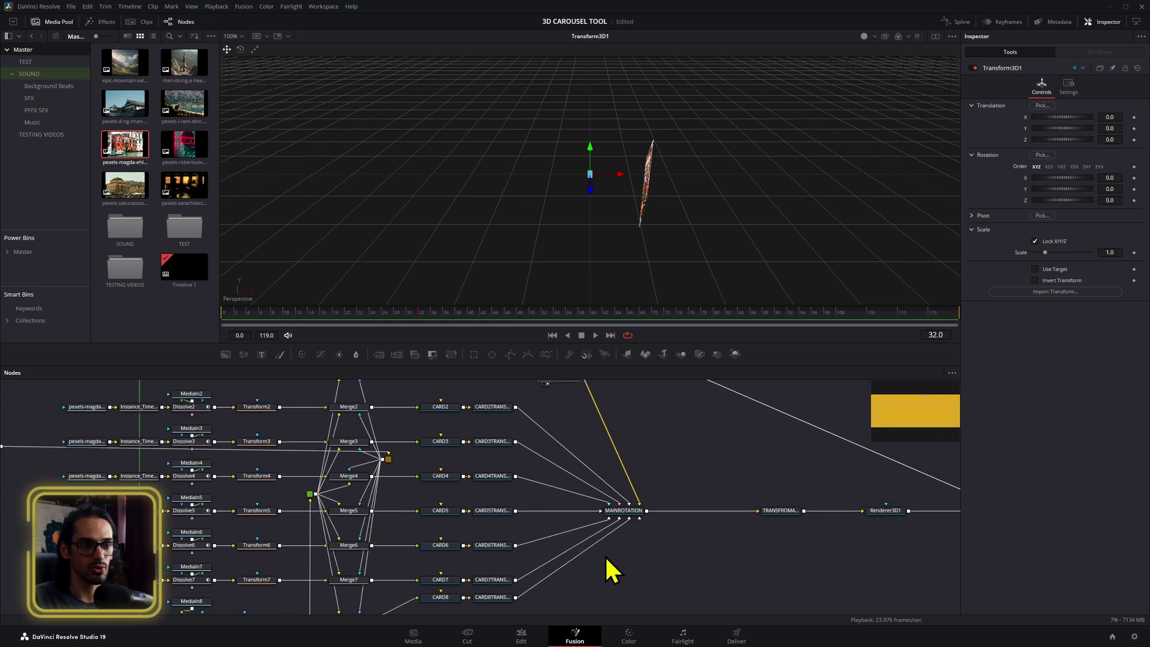
{"action": "left_click", "coordinate": [626, 511]}
{"action": "key", "text": "1"}
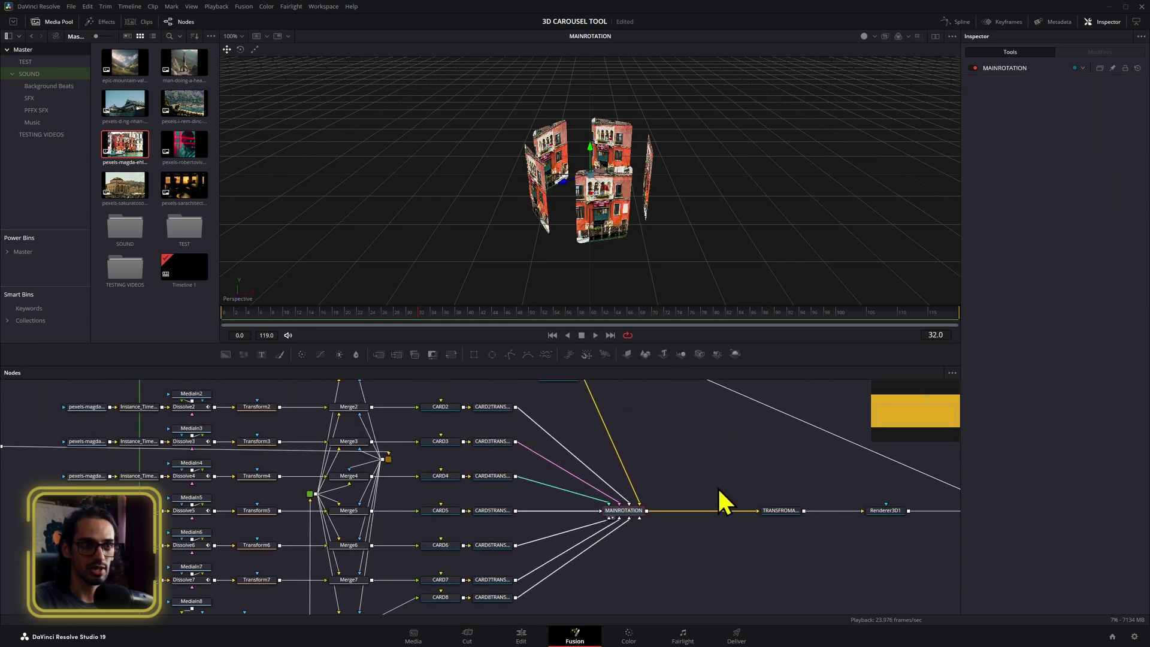
{"action": "scroll", "coordinate": [719, 491], "scroll_direction": "up", "scroll_amount": 1}
{"action": "left_click", "coordinate": [782, 537]}
{"action": "key", "text": "1"}
{"action": "mouse_move", "coordinate": [596, 170]}
{"action": "left_mouse_down"}
{"action": "mouse_move", "coordinate": [602, 124]}
{"action": "mouse_move", "coordinate": [595, 164]}
{"action": "left_mouse_up"}
{"action": "scroll", "coordinate": [551, 401], "scroll_direction": "up", "scroll_amount": 4}
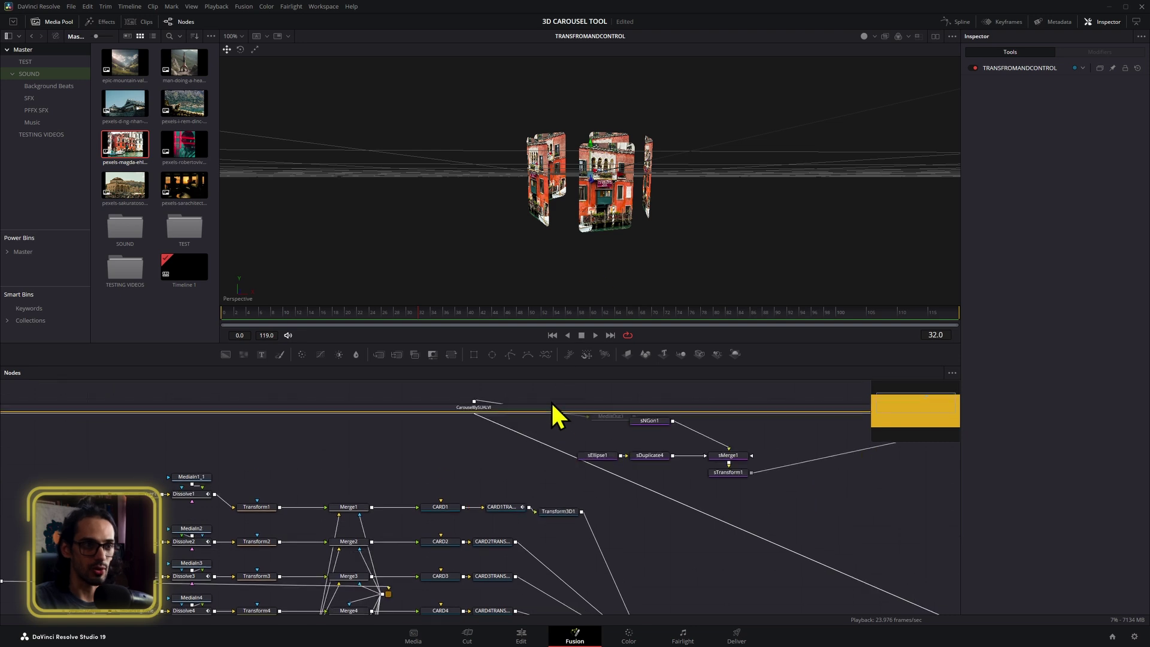
Test-move the first card via Transform3D1, then open the CarouselBySUALVI group and view the whole ring.
{"action": "left_click", "coordinate": [516, 411]}
{"action": "scroll", "coordinate": [516, 413], "scroll_direction": "up", "scroll_amount": 2}
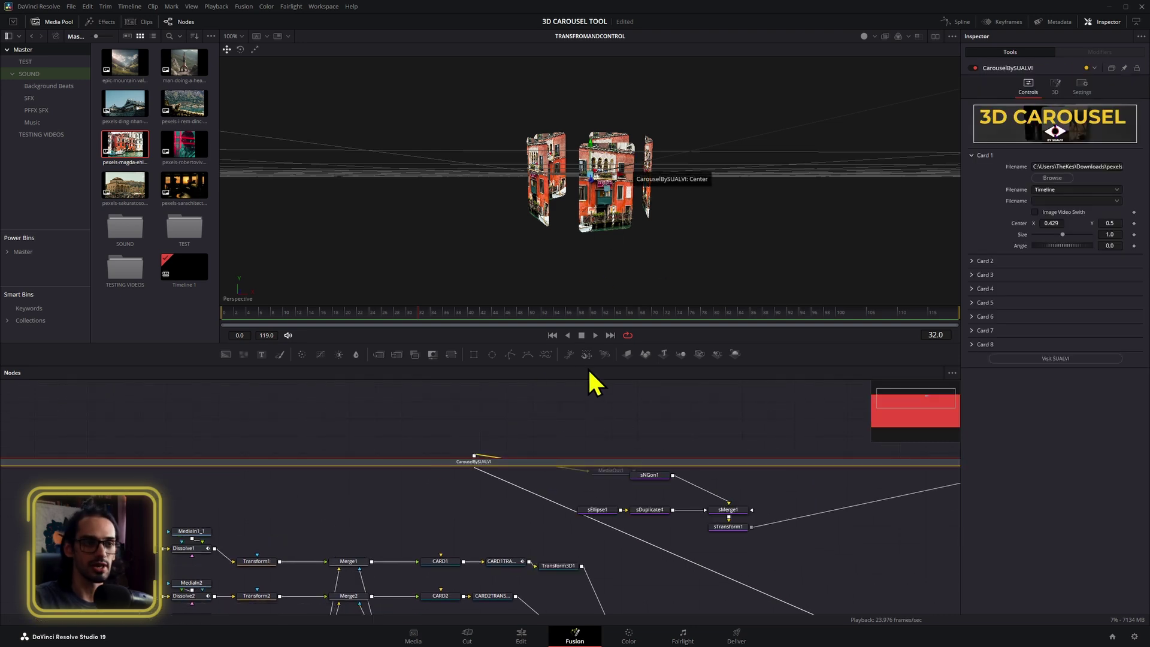
{"action": "left_click", "coordinate": [568, 576]}
{"action": "scroll", "coordinate": [644, 160], "scroll_direction": "down", "scroll_amount": 2}
{"action": "left_click_drag", "start_coordinate": [634, 159], "coordinate": [690, 191]}
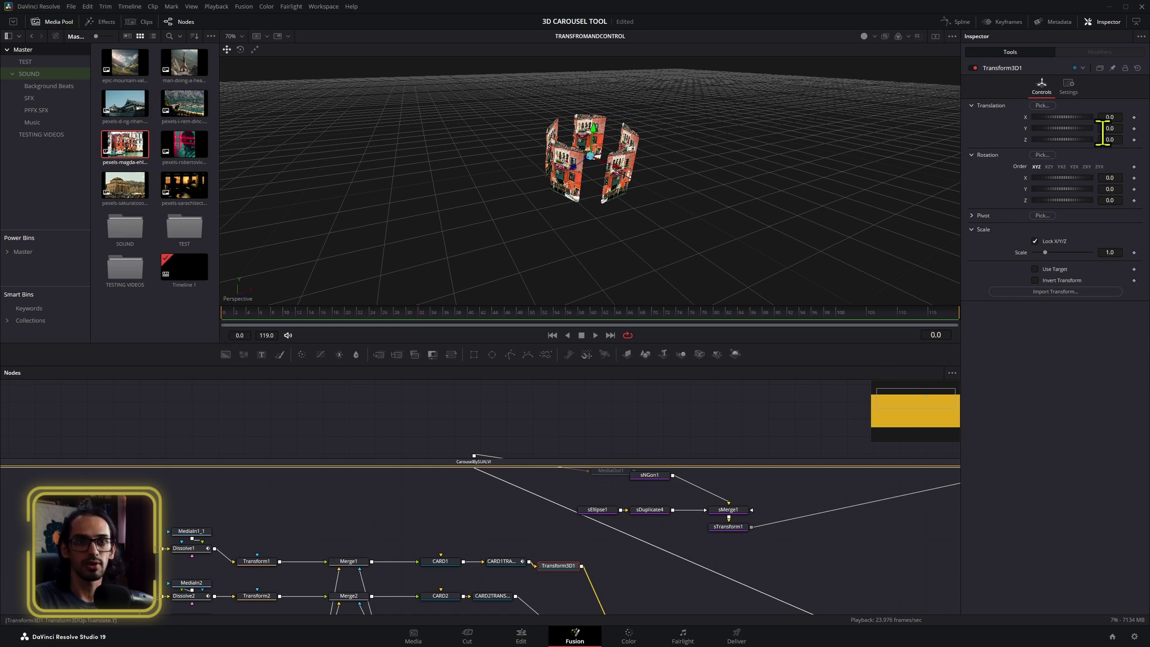
{"action": "mouse_move", "coordinate": [1106, 128]}
{"action": "left_mouse_down"}
{"action": "mouse_move", "coordinate": [1048, 146]}
{"action": "mouse_move", "coordinate": [1122, 133]}
{"action": "mouse_move", "coordinate": [1120, 117]}
{"action": "mouse_move", "coordinate": [1138, 117]}
{"action": "mouse_move", "coordinate": [1110, 117]}
{"action": "left_mouse_up"}
{"action": "left_click_drag", "start_coordinate": [760, 188], "coordinate": [654, 390]}
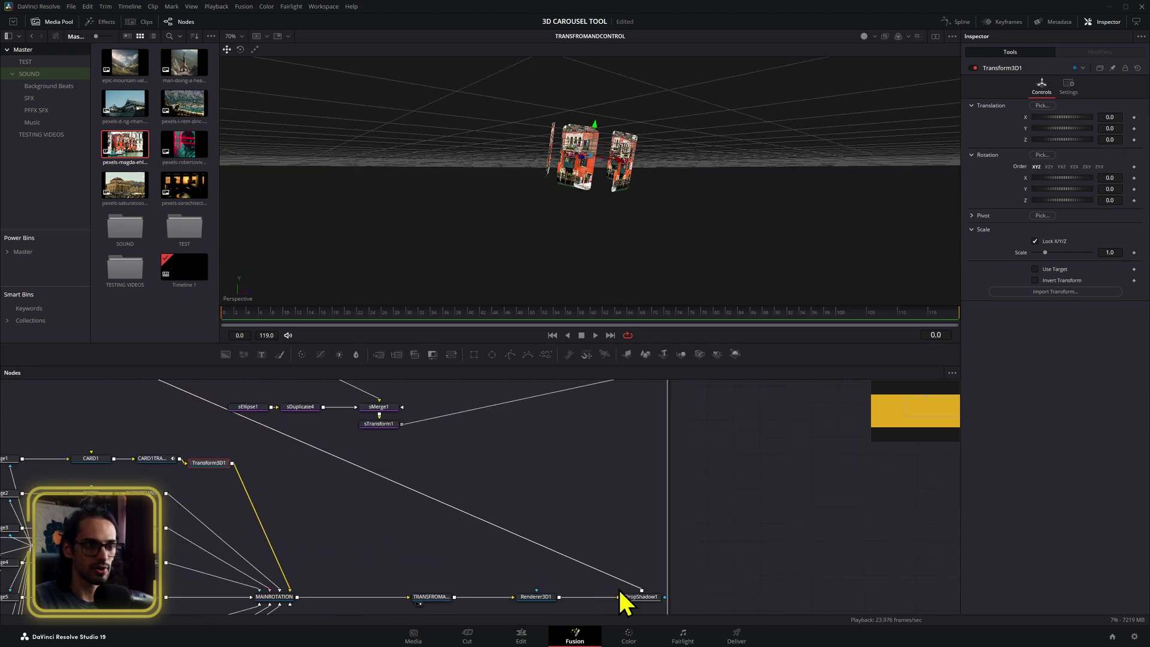
{"action": "scroll", "coordinate": [419, 527], "scroll_direction": "up", "scroll_amount": 3}
{"action": "left_click", "coordinate": [404, 428]}
{"action": "left_click_drag", "start_coordinate": [512, 143], "coordinate": [478, 455]}
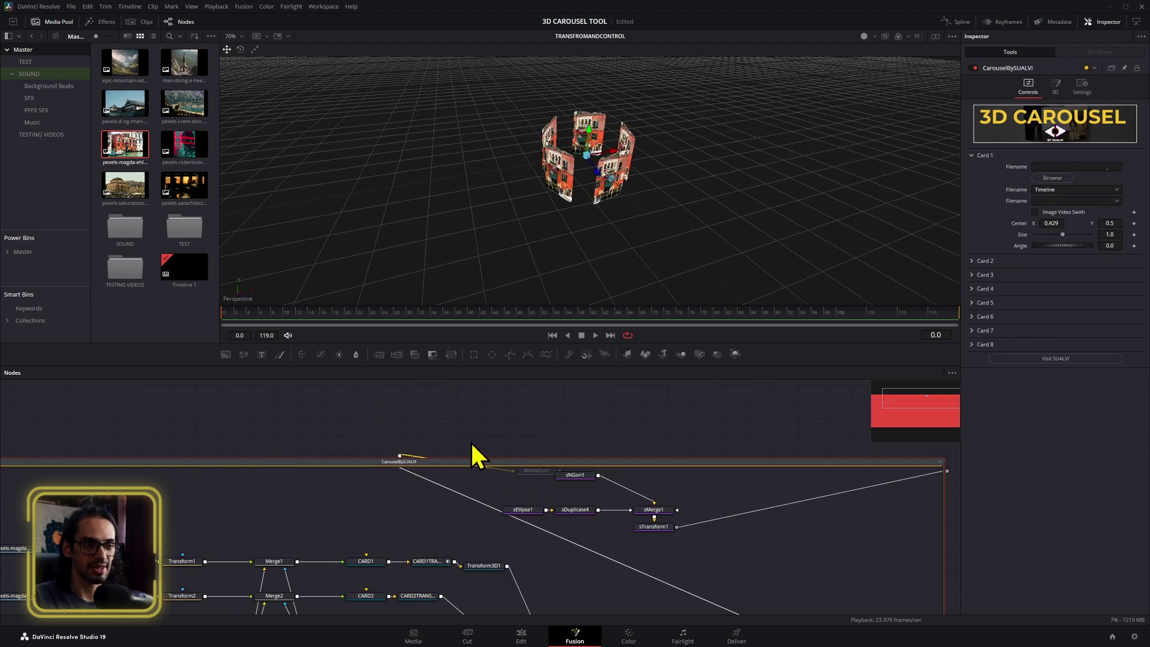
{"action": "left_click", "coordinate": [479, 566]}
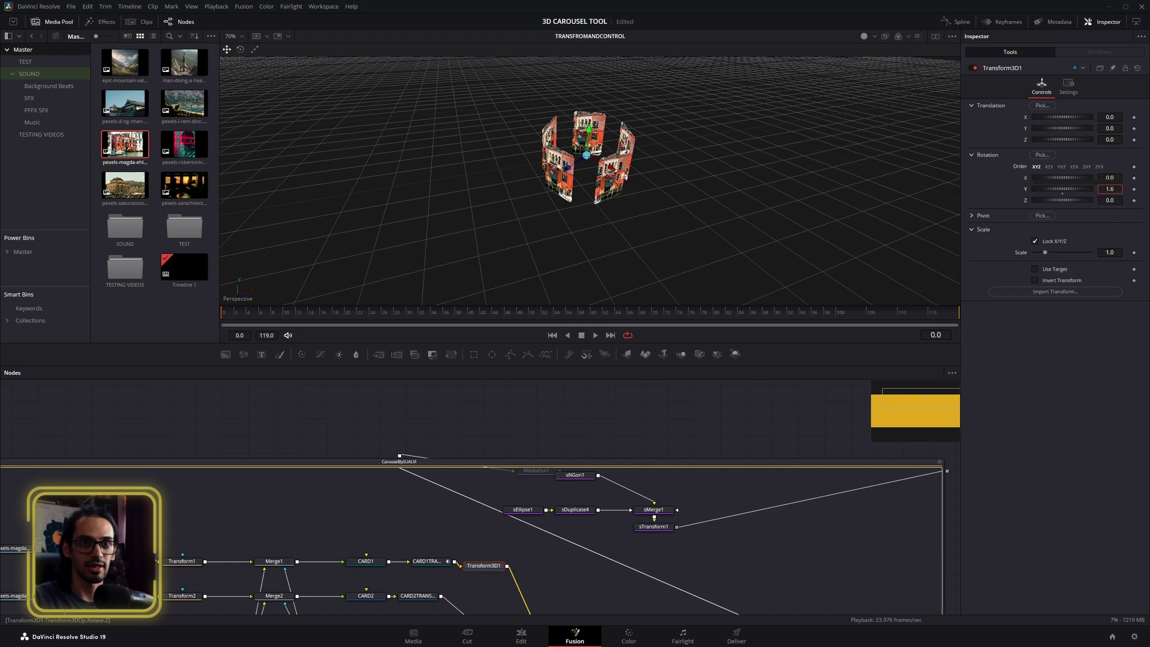
{"action": "left_click_drag", "start_coordinate": [1117, 178], "coordinate": [1129, 200]}
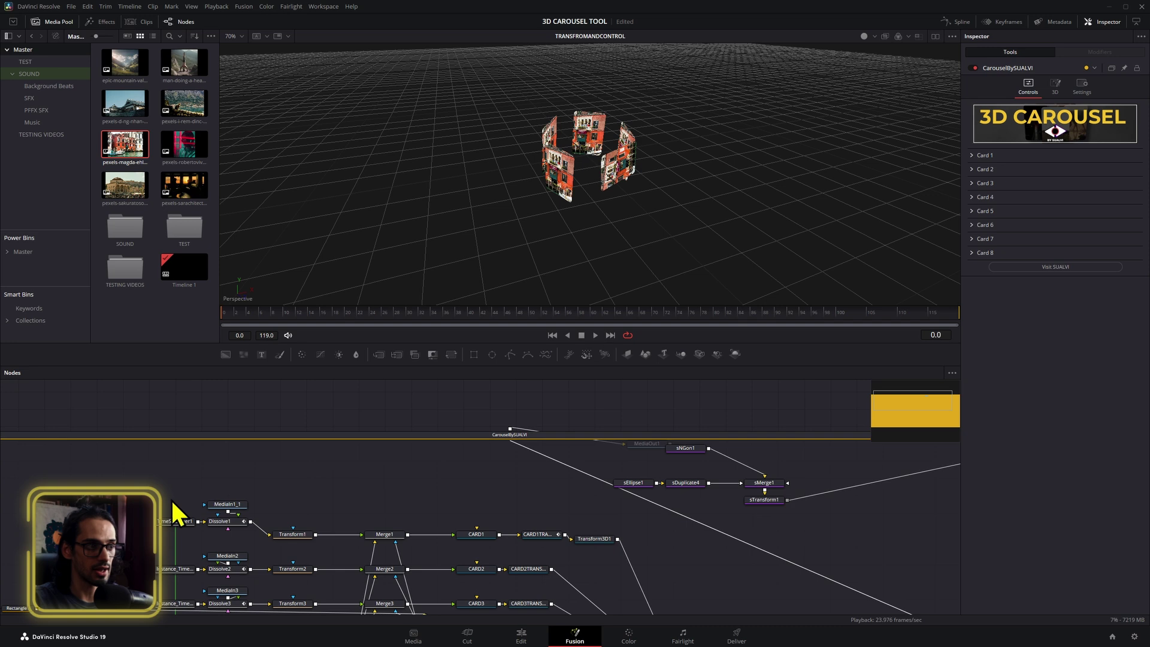
Set MediaIn1_1's Media Source to Media Pool and save the project.
{"action": "scroll", "coordinate": [131, 477], "scroll_direction": "down", "scroll_amount": 3}
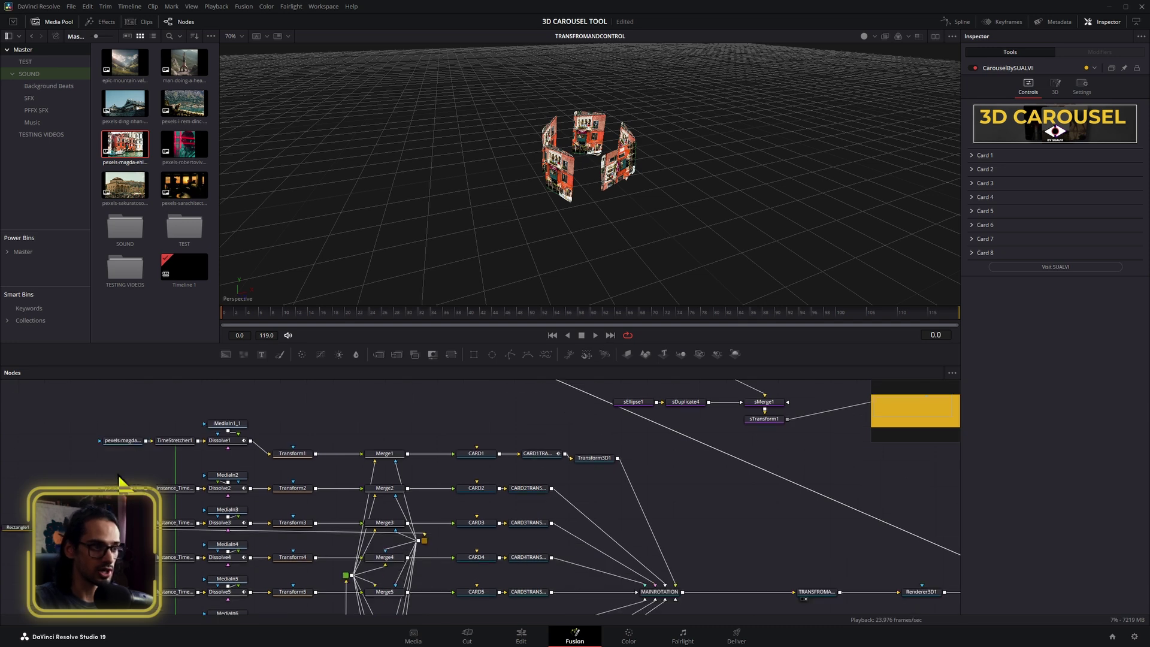
{"action": "left_click", "coordinate": [246, 425]}
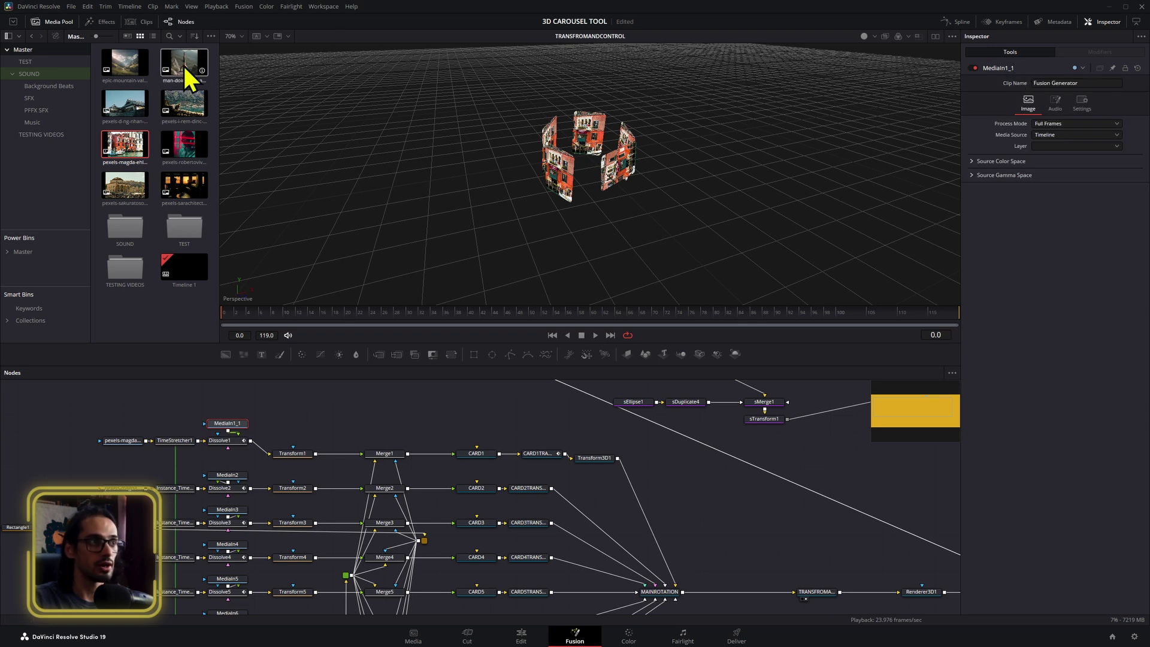
{"action": "left_click", "coordinate": [1073, 134]}
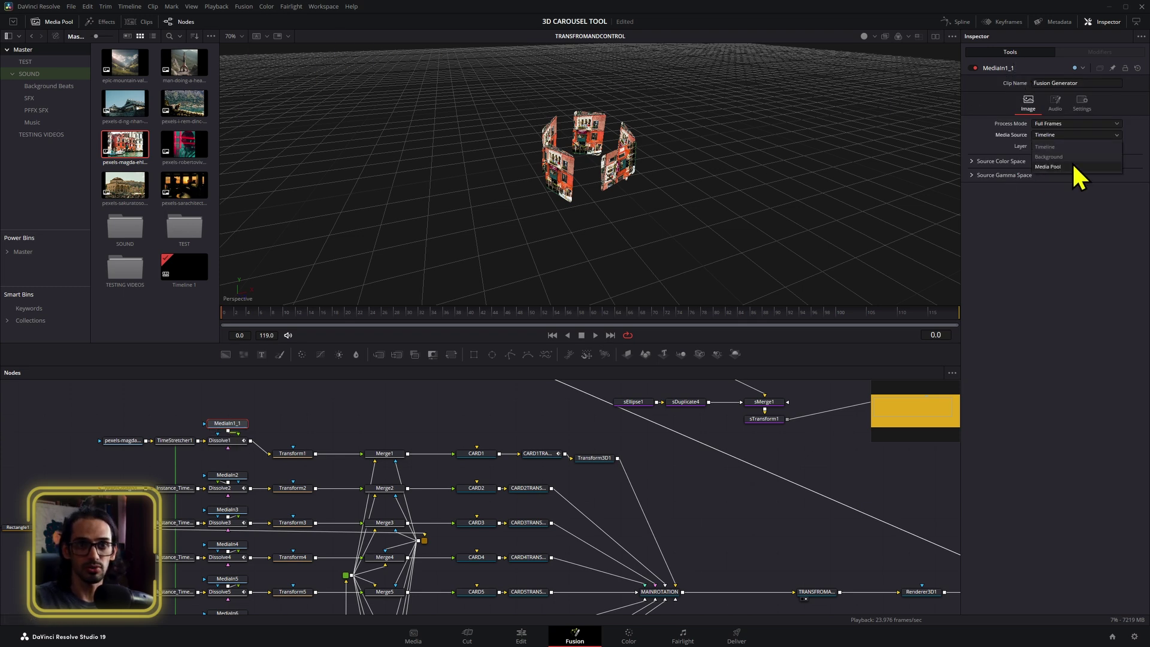
{"action": "left_click", "coordinate": [1068, 167]}
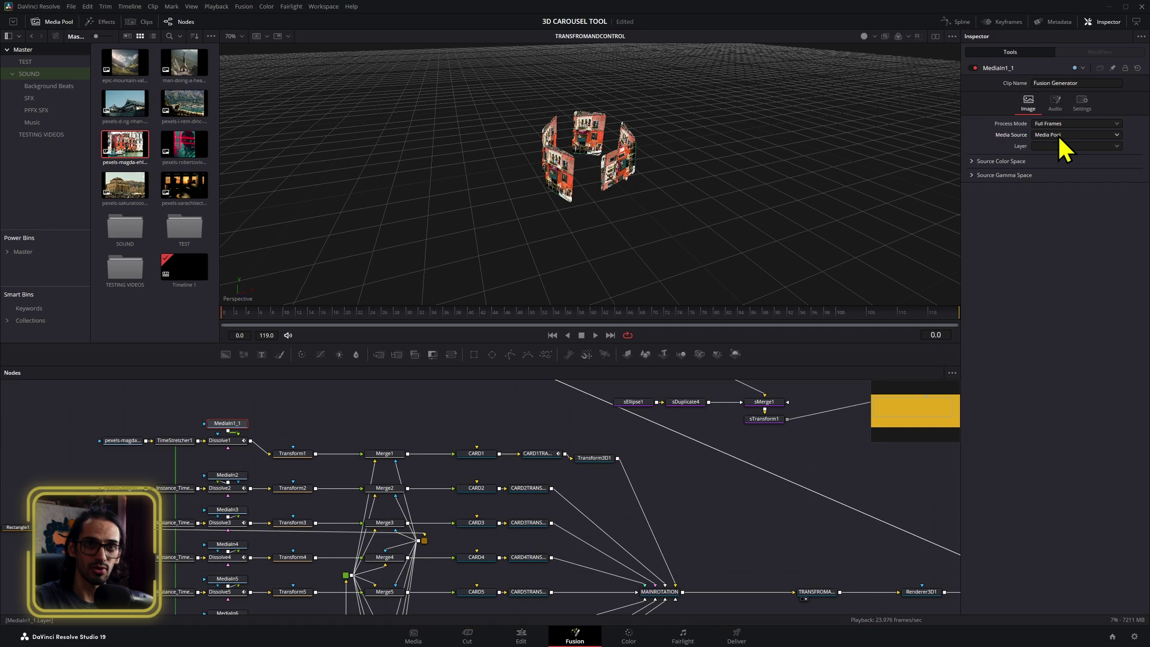
{"action": "key", "text": "ctrl+s"}
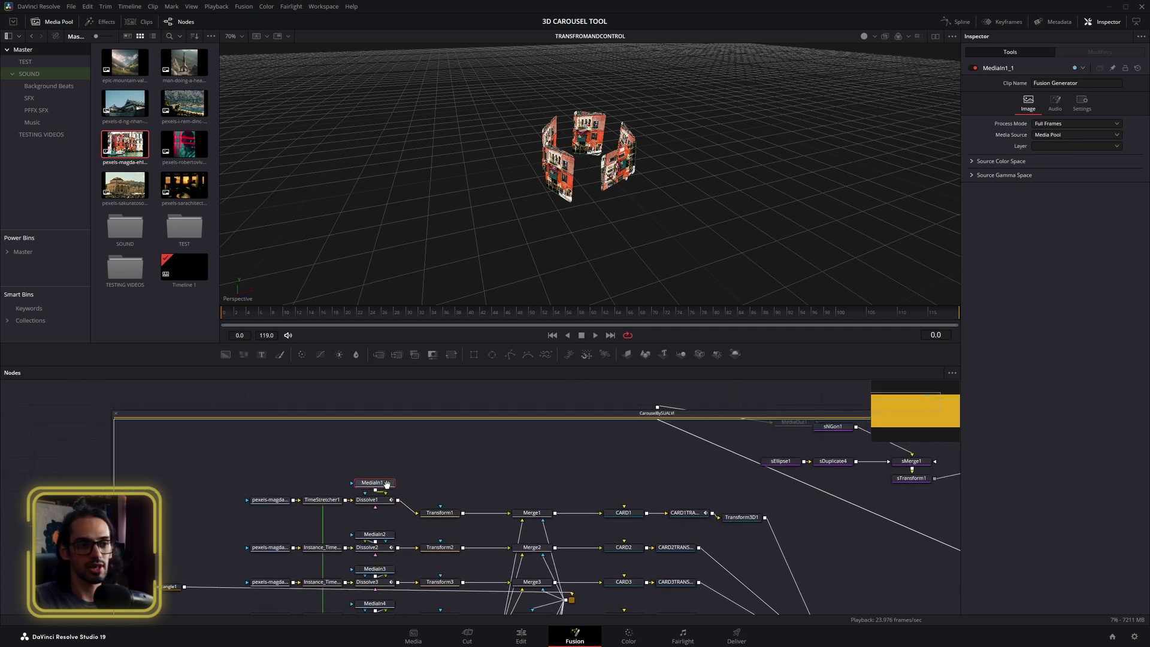
Move MediaIn1_1 above Dissolve1, adding and then deleting a Color Corrector node.
{"action": "left_click_drag", "start_coordinate": [341, 480], "coordinate": [335, 452]}
{"action": "key", "text": "shift+space"}
{"action": "type", "text": "colo"}
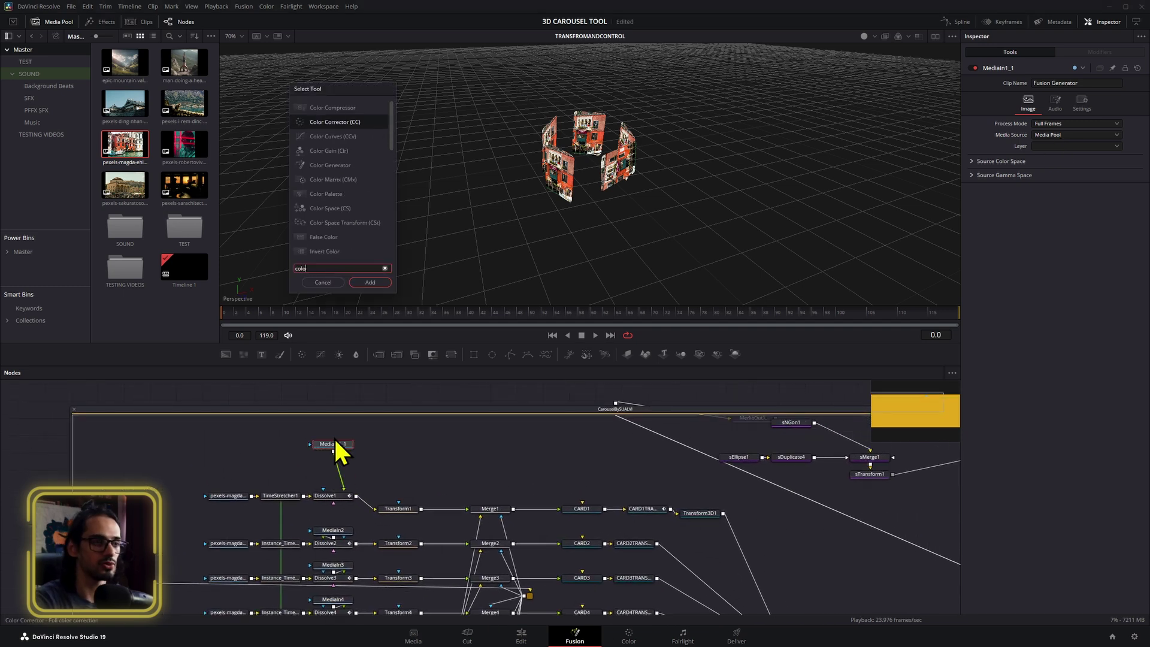
{"action": "type", "text": "r"}
{"action": "key", "text": "Return"}
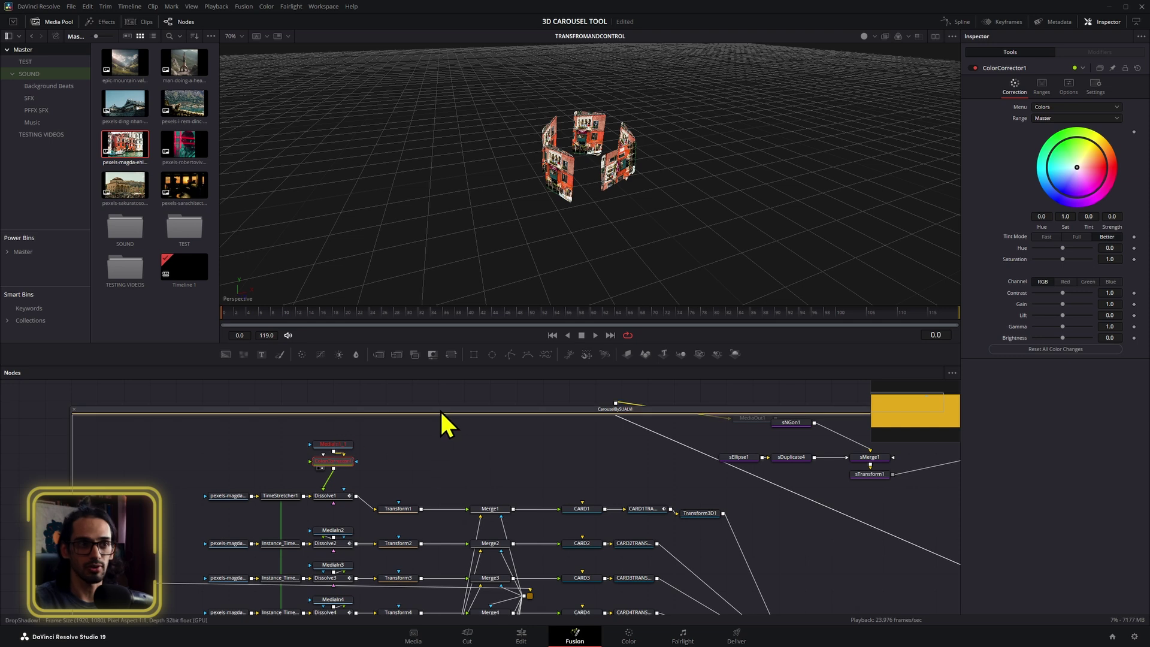
{"action": "left_click_drag", "start_coordinate": [369, 476], "coordinate": [312, 446]}
{"action": "key", "text": "Delete"}
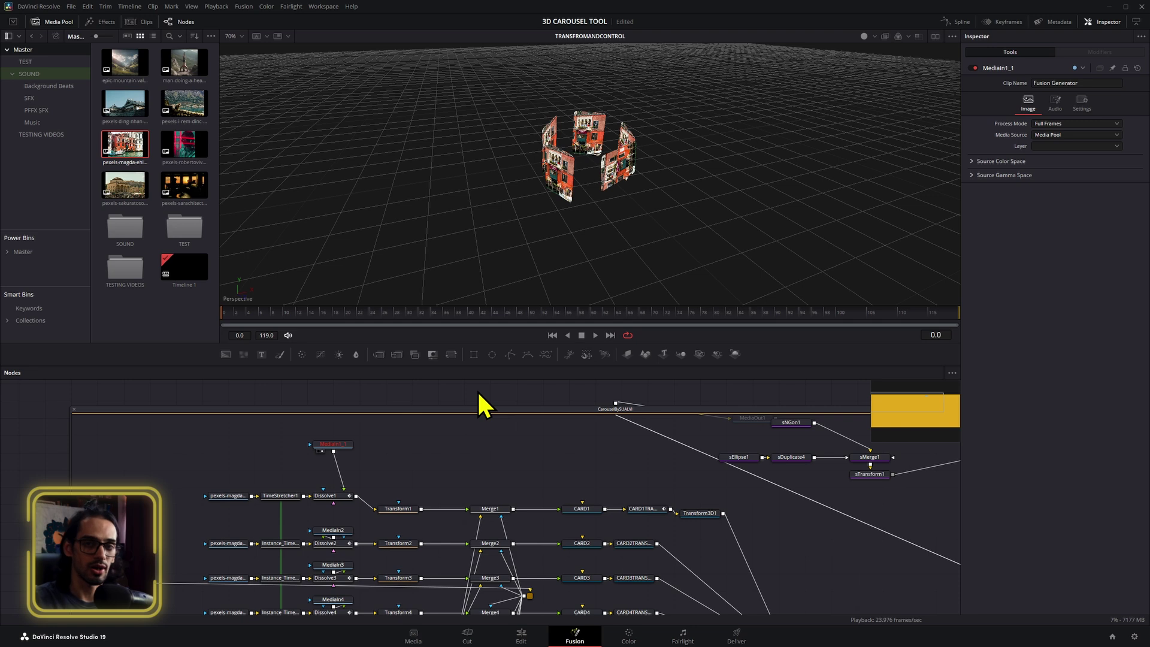
{"action": "left_click", "coordinate": [521, 636]}
Place TESTING VIDEOS clips 17923421, 12683915, 12254643 and 12712215 on V1 through V4.
{"action": "scroll", "coordinate": [497, 487], "scroll_direction": "right", "scroll_amount": 10}
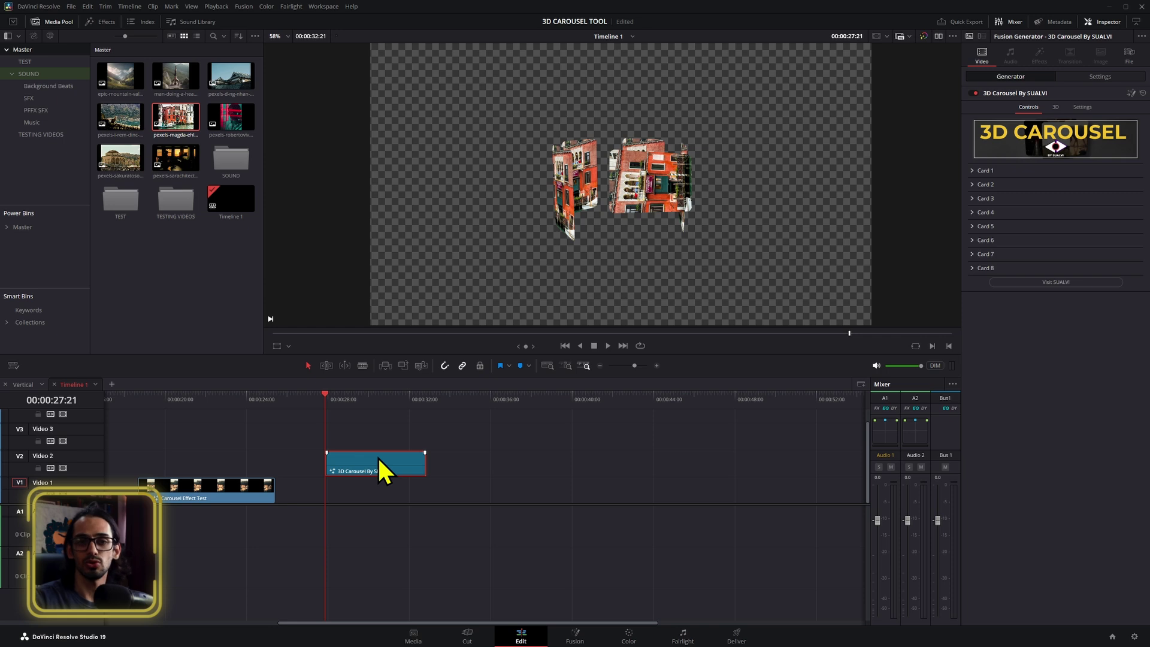
{"action": "left_click", "coordinate": [221, 260]}
{"action": "left_click", "coordinate": [193, 472]}
{"action": "left_click", "coordinate": [193, 495]}
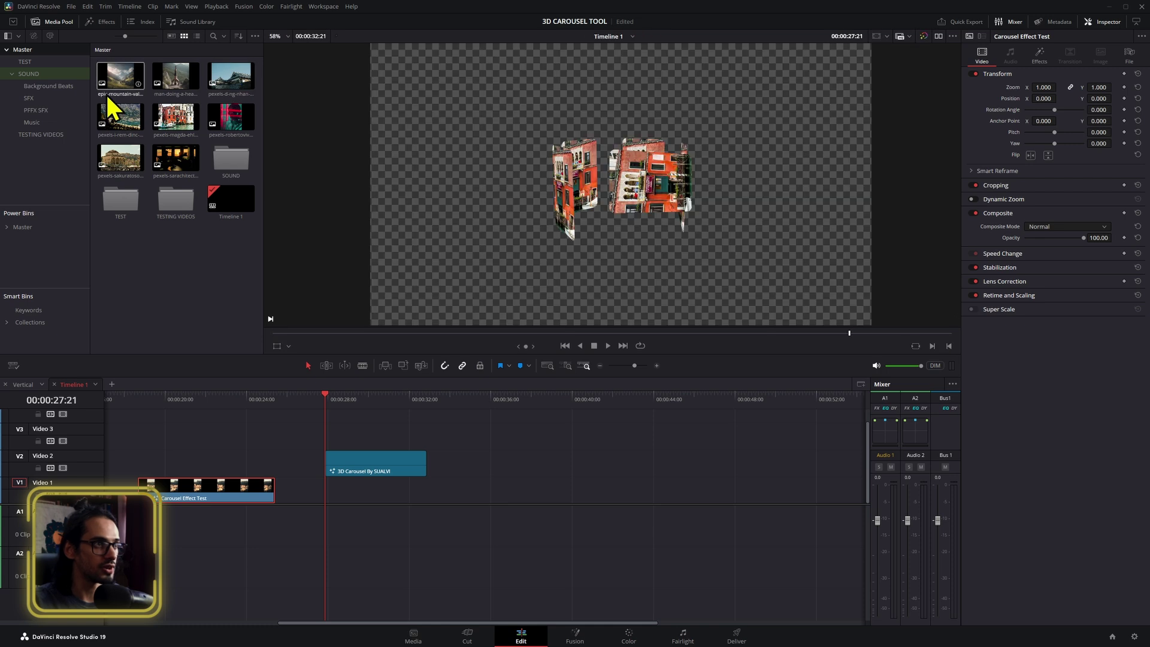
{"action": "left_click", "coordinate": [48, 62]}
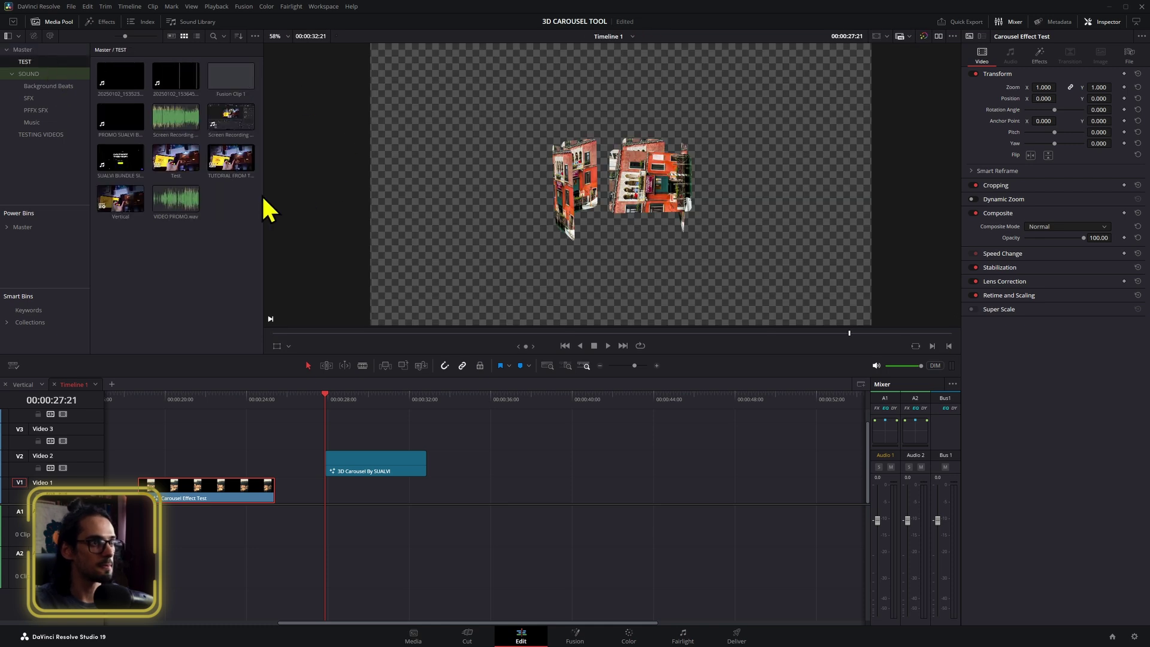
{"action": "left_click", "coordinate": [41, 134]}
{"action": "left_click_drag", "start_coordinate": [123, 116], "coordinate": [530, 490]}
{"action": "left_click_drag", "start_coordinate": [170, 84], "coordinate": [531, 466]}
{"action": "left_click_drag", "start_coordinate": [123, 78], "coordinate": [527, 441]}
{"action": "left_click_drag", "start_coordinate": [244, 91], "coordinate": [539, 424]}
Delete the A1 audio clip and select all the stacked clips on V1–V4.
{"action": "left_click", "coordinate": [544, 400]}
{"action": "scroll", "coordinate": [587, 477], "scroll_direction": "down", "scroll_amount": 1}
{"action": "left_click_drag", "start_coordinate": [556, 494], "coordinate": [500, 563]}
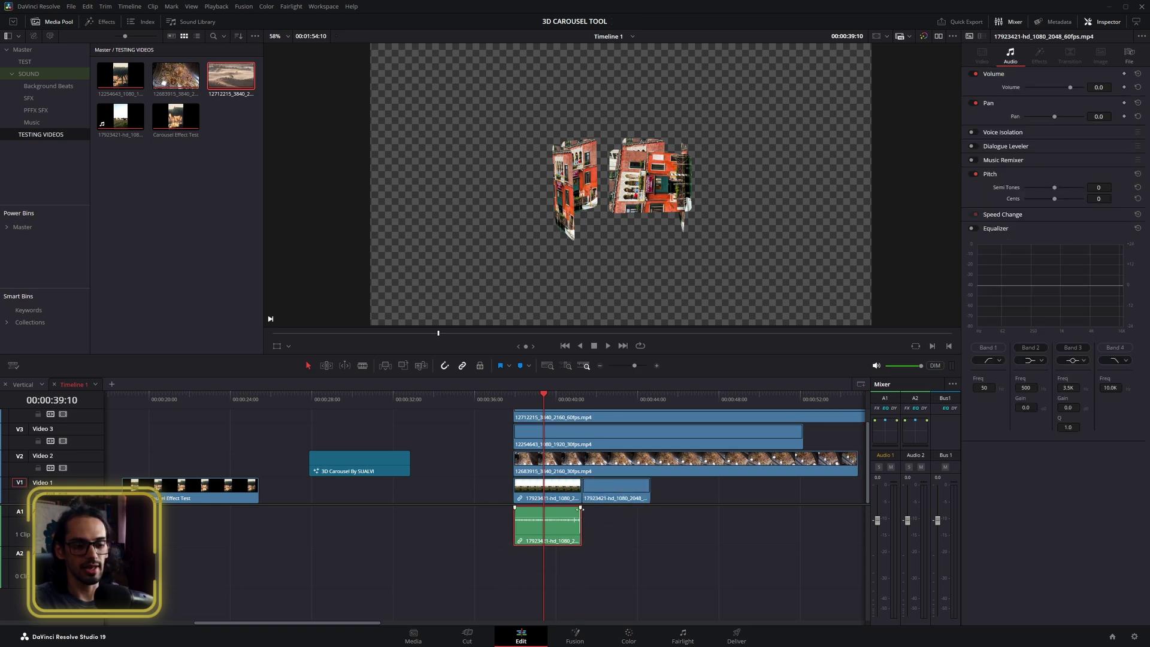
{"action": "key", "text": "Delete"}
{"action": "scroll", "coordinate": [611, 488], "scroll_direction": "right", "scroll_amount": 2}
{"action": "scroll", "coordinate": [623, 491], "scroll_direction": "down", "scroll_amount": 1}
{"action": "left_click_drag", "start_coordinate": [614, 488], "coordinate": [480, 415]}
Turn the selected stacked clips into a new Fusion clip.
{"action": "right_click", "coordinate": [487, 426]}
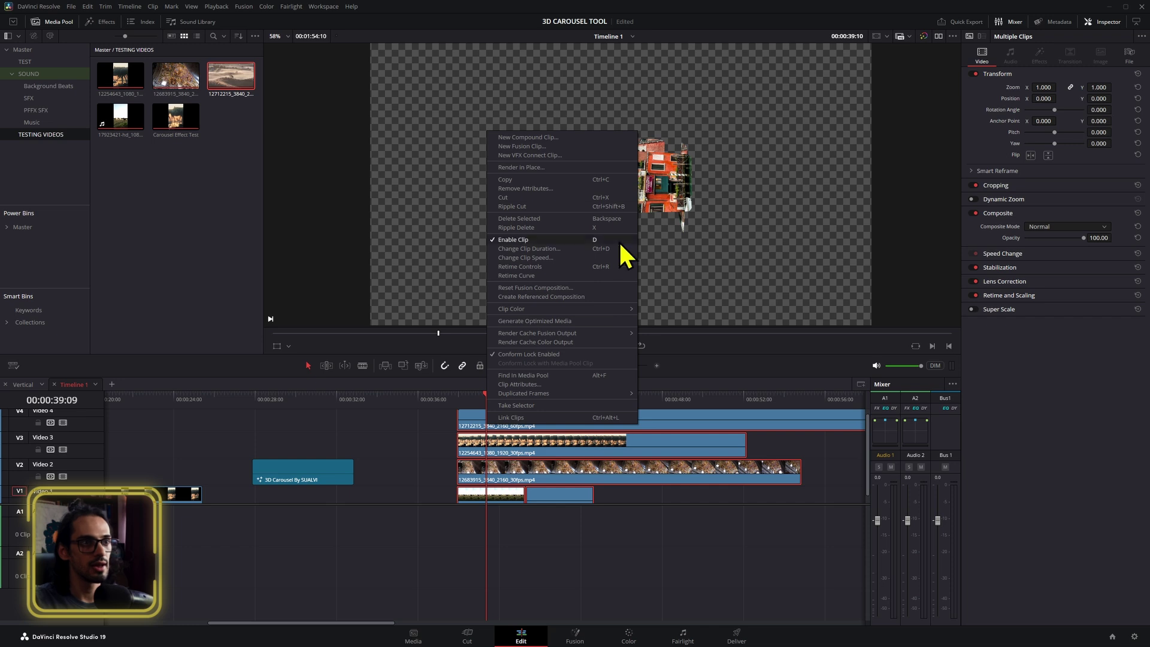
{"action": "left_click", "coordinate": [586, 146]}
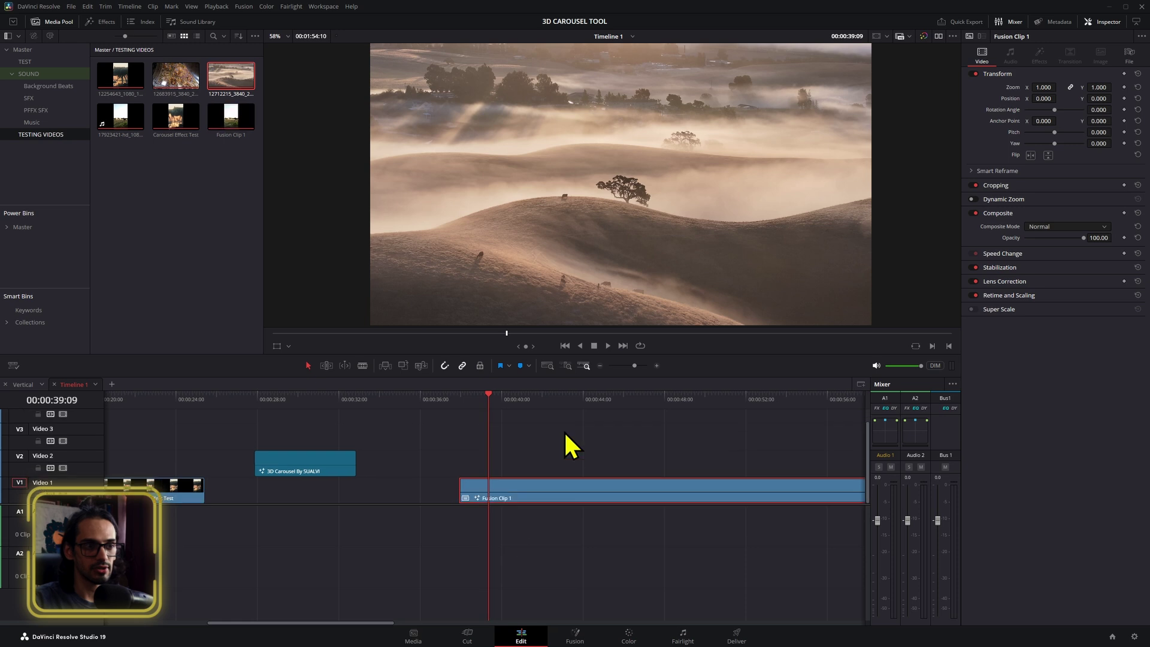
{"action": "left_click", "coordinate": [213, 69]}
Rename Fusion Clip 1 to CAROUSEL in the Media Pool and select it on the timeline.
{"action": "left_click", "coordinate": [235, 123]}
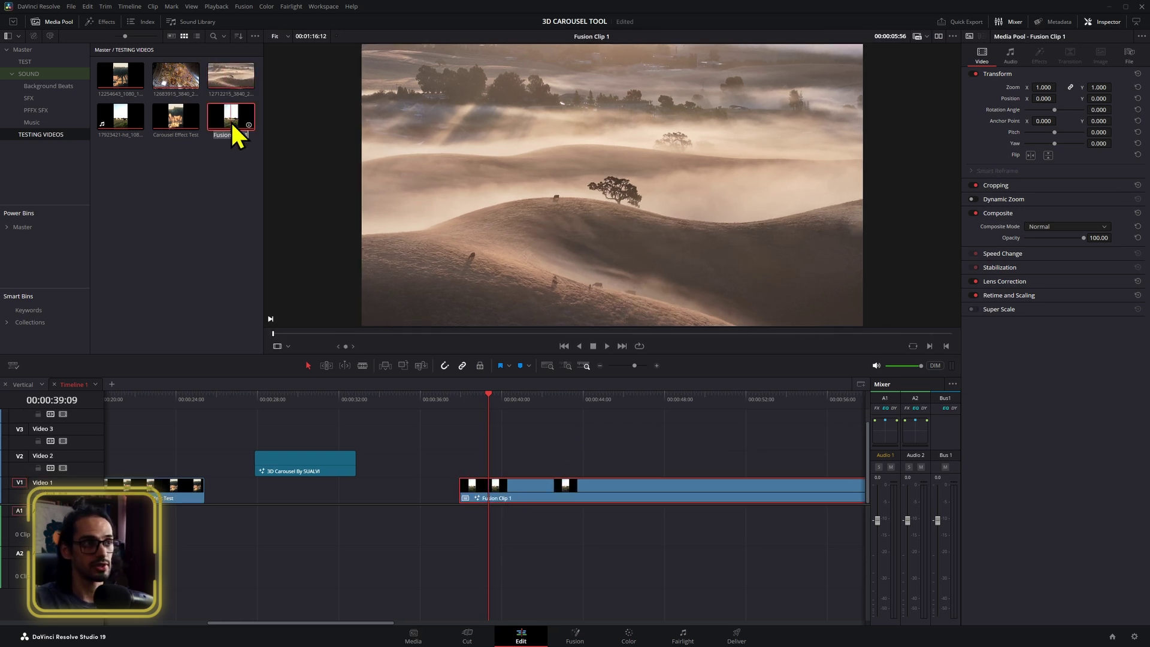
{"action": "left_click", "coordinate": [231, 134]}
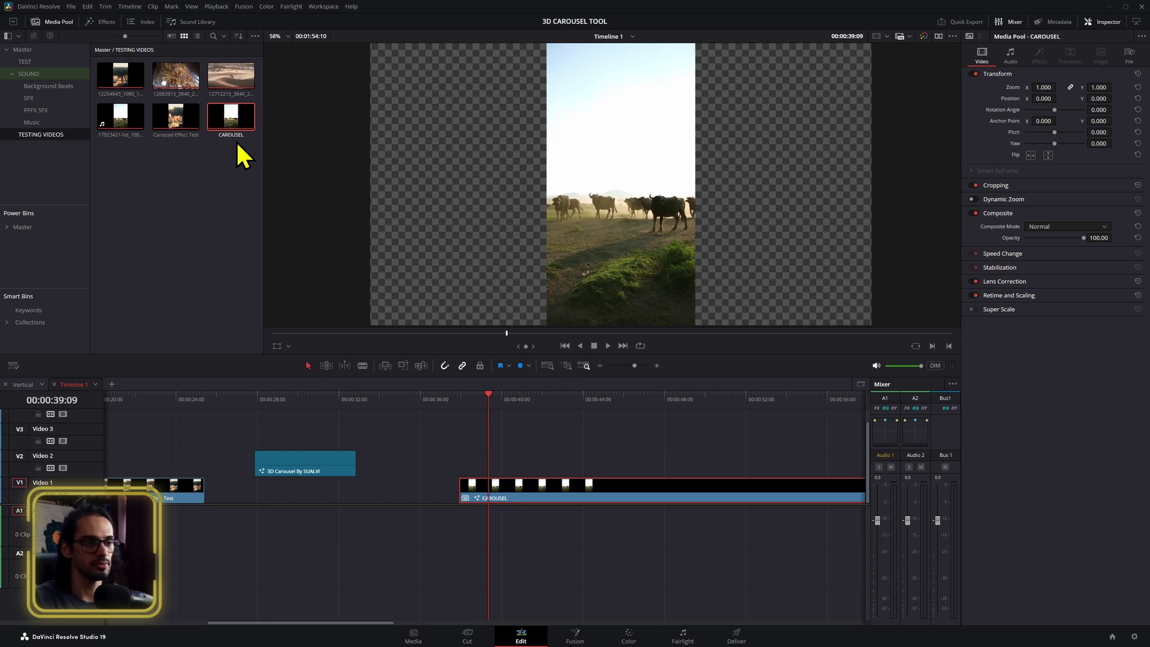
{"action": "left_click", "coordinate": [548, 493]}
{"action": "left_click", "coordinate": [106, 22]}
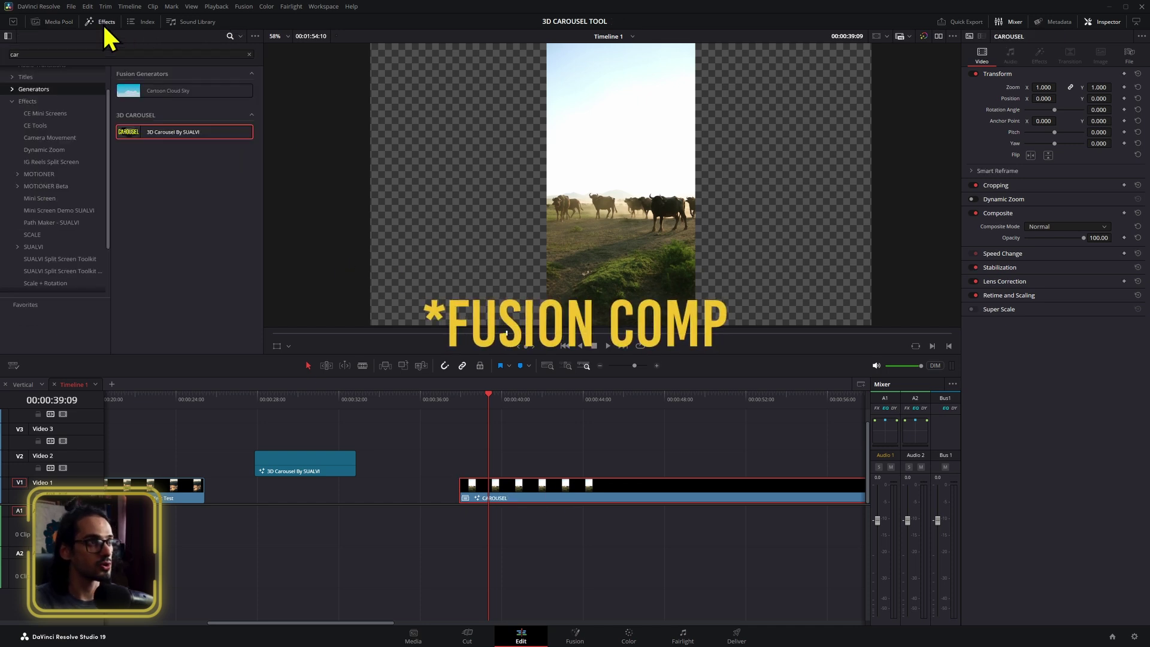
Drop the 3D Carousel By SUALVI effect onto the CAROUSEL clip and expand its Card 8 settings.
{"action": "left_click", "coordinate": [40, 101]}
{"action": "left_click", "coordinate": [35, 247]}
{"action": "left_click", "coordinate": [48, 52]}
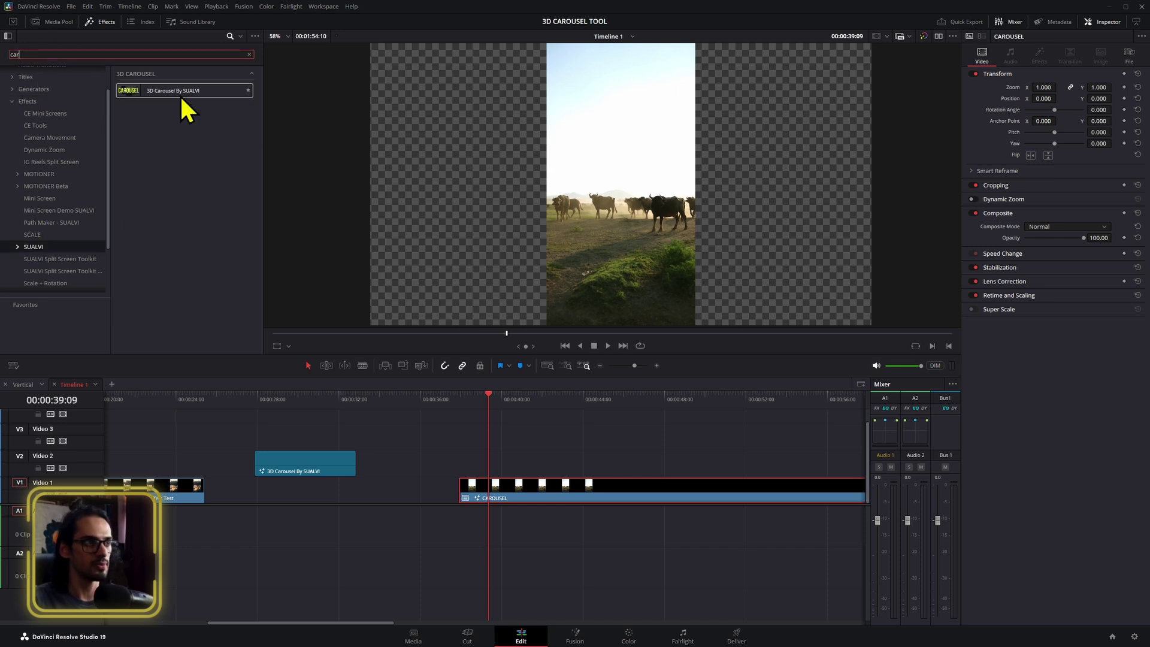
{"action": "left_click_drag", "start_coordinate": [155, 111], "coordinate": [503, 498]}
{"action": "left_click", "coordinate": [512, 501]}
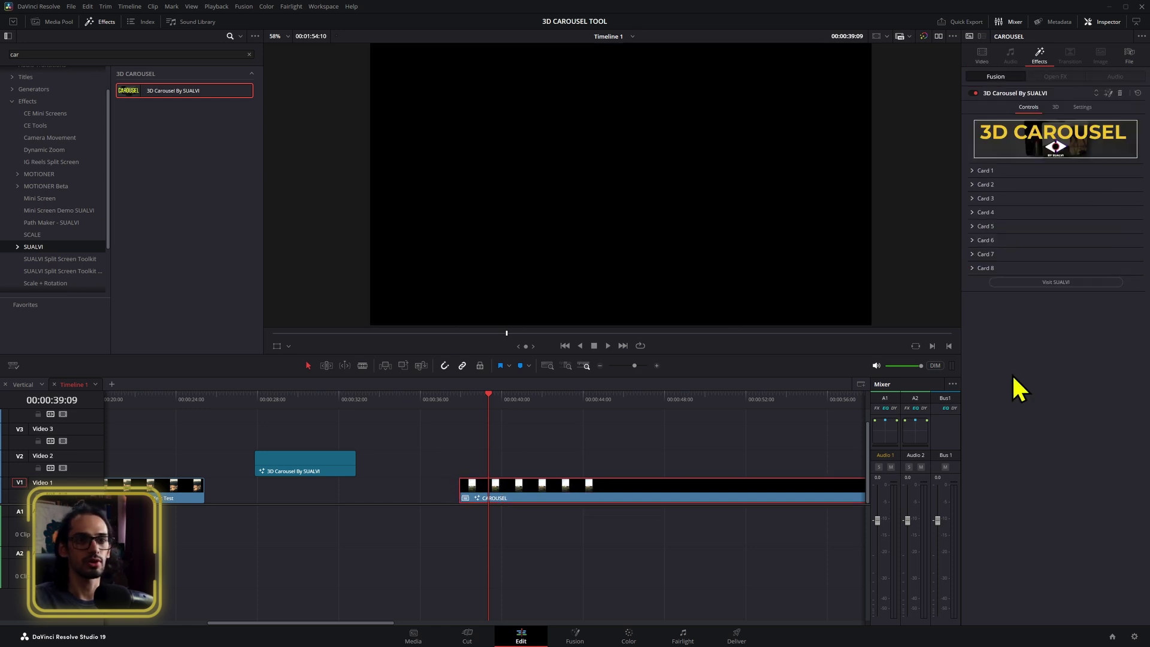
{"action": "left_click", "coordinate": [973, 268]}
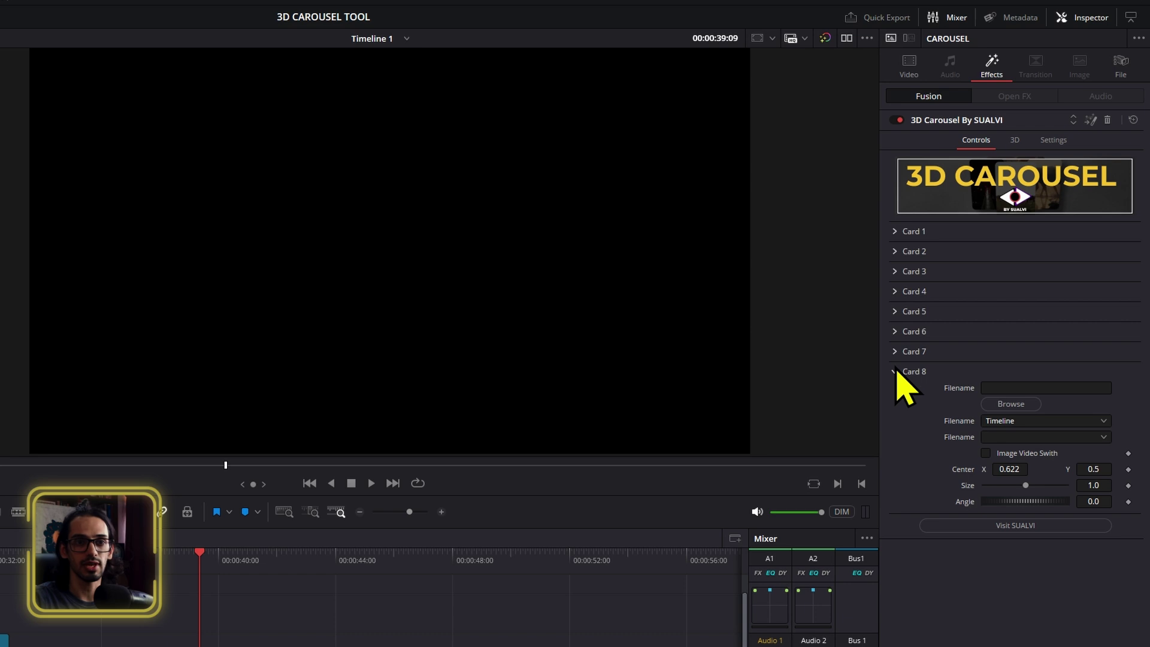
Turn on the image/video switch for Cards 7, 8 and 6.
{"action": "left_click", "coordinate": [897, 371]}
{"action": "left_click", "coordinate": [896, 369]}
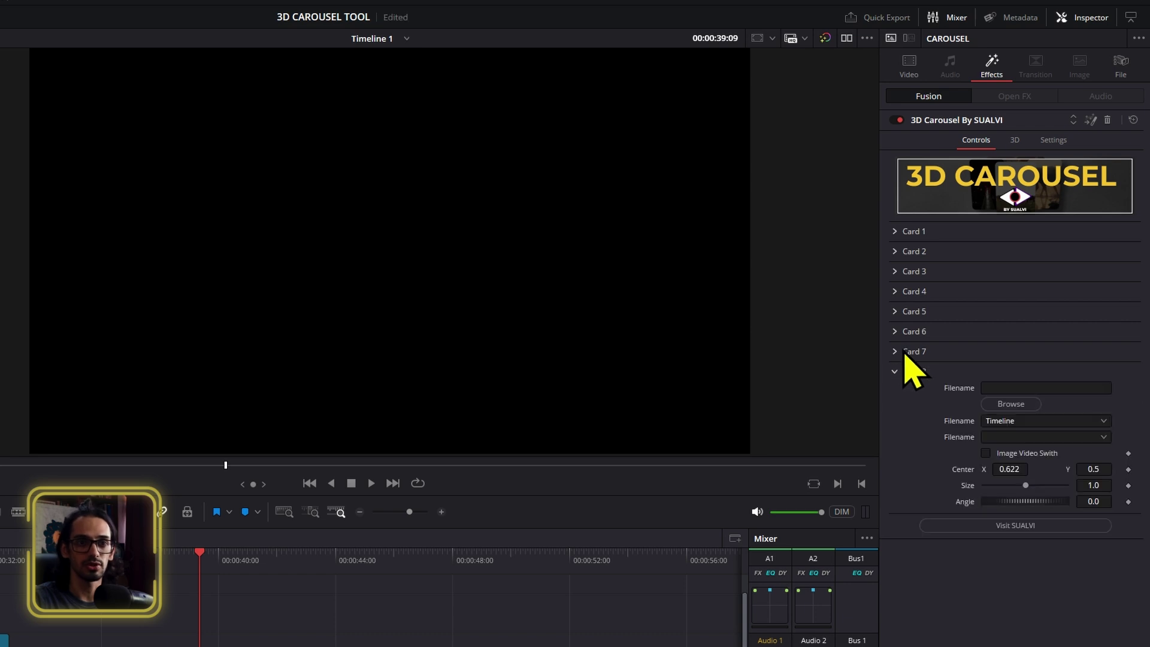
{"action": "left_click", "coordinate": [896, 354]}
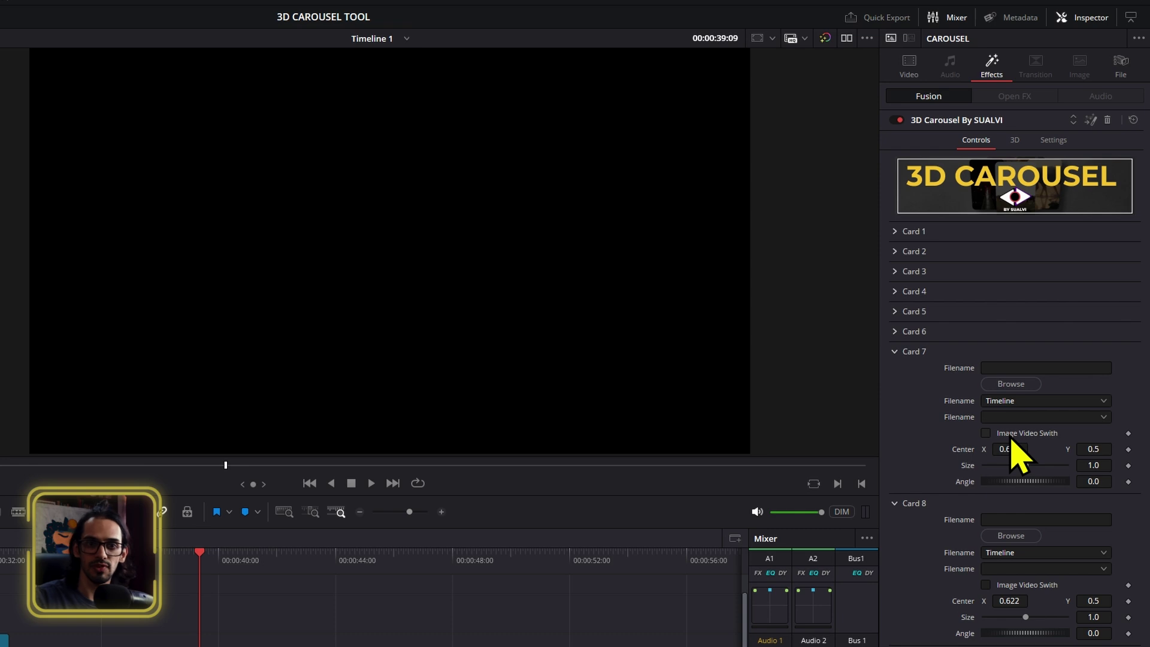
{"action": "left_click", "coordinate": [1003, 433]}
{"action": "left_click", "coordinate": [895, 333]}
{"action": "left_click", "coordinate": [895, 332]}
{"action": "left_click", "coordinate": [896, 352]}
{"action": "left_click", "coordinate": [895, 372]}
{"action": "left_click", "coordinate": [896, 375]}
{"action": "left_click", "coordinate": [985, 452]}
{"action": "left_click", "coordinate": [896, 372]}
{"action": "left_click", "coordinate": [895, 332]}
{"action": "left_click", "coordinate": [986, 413]}
{"action": "left_click", "coordinate": [895, 332]}
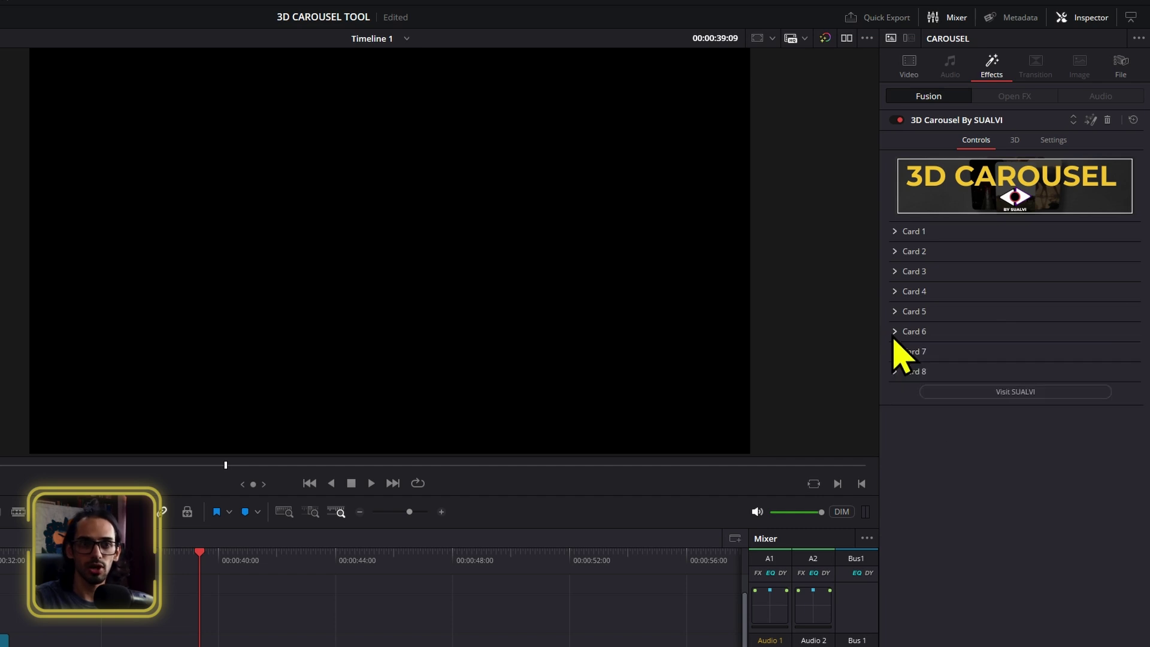
Enable the image/video switch on Cards 5, 4, 3 and 2, then expand Card 1.
{"action": "left_click", "coordinate": [895, 333]}
{"action": "left_click", "coordinate": [896, 332]}
{"action": "left_click", "coordinate": [896, 311]}
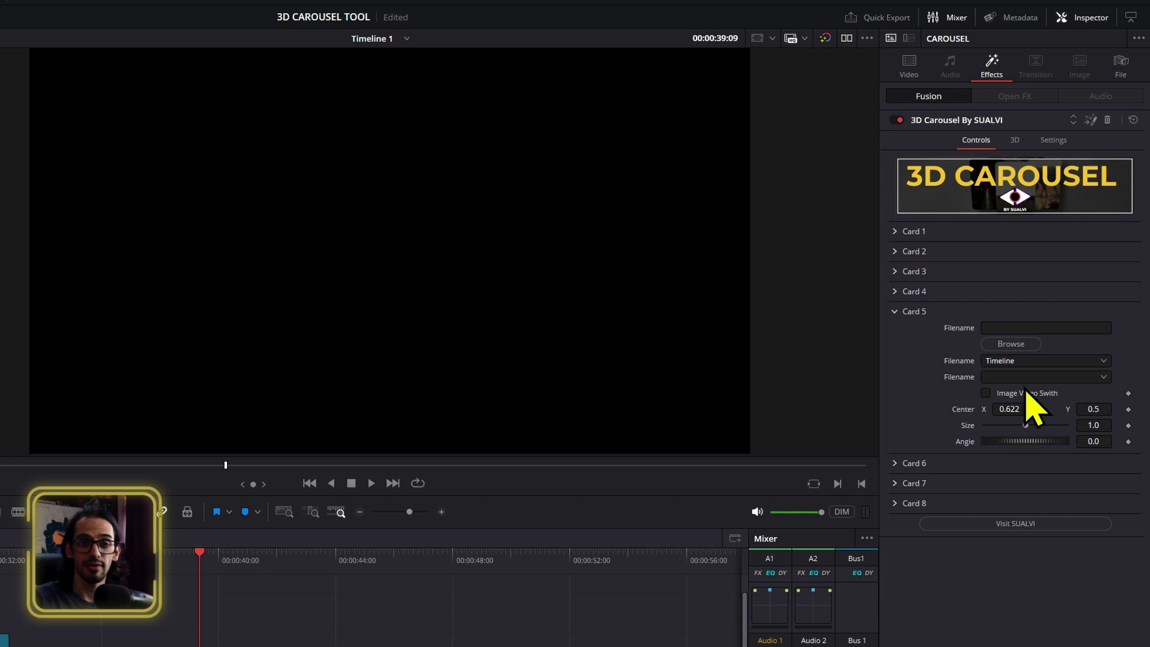
{"action": "left_click", "coordinate": [985, 393]}
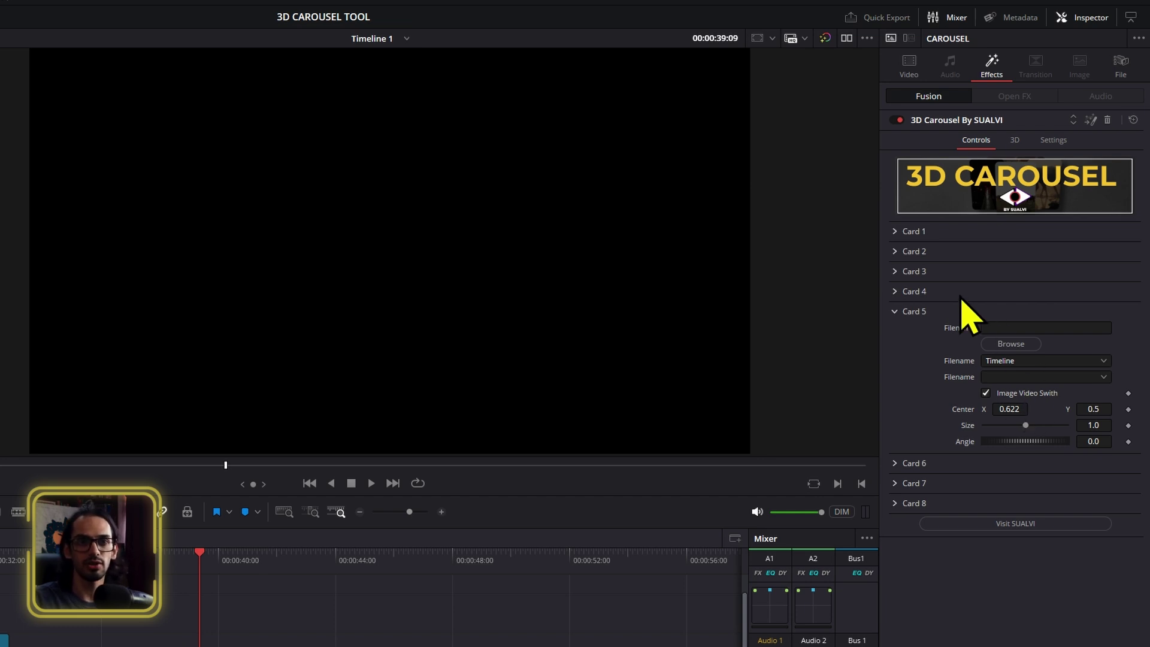
{"action": "left_click", "coordinate": [896, 292]}
{"action": "left_click", "coordinate": [985, 373]}
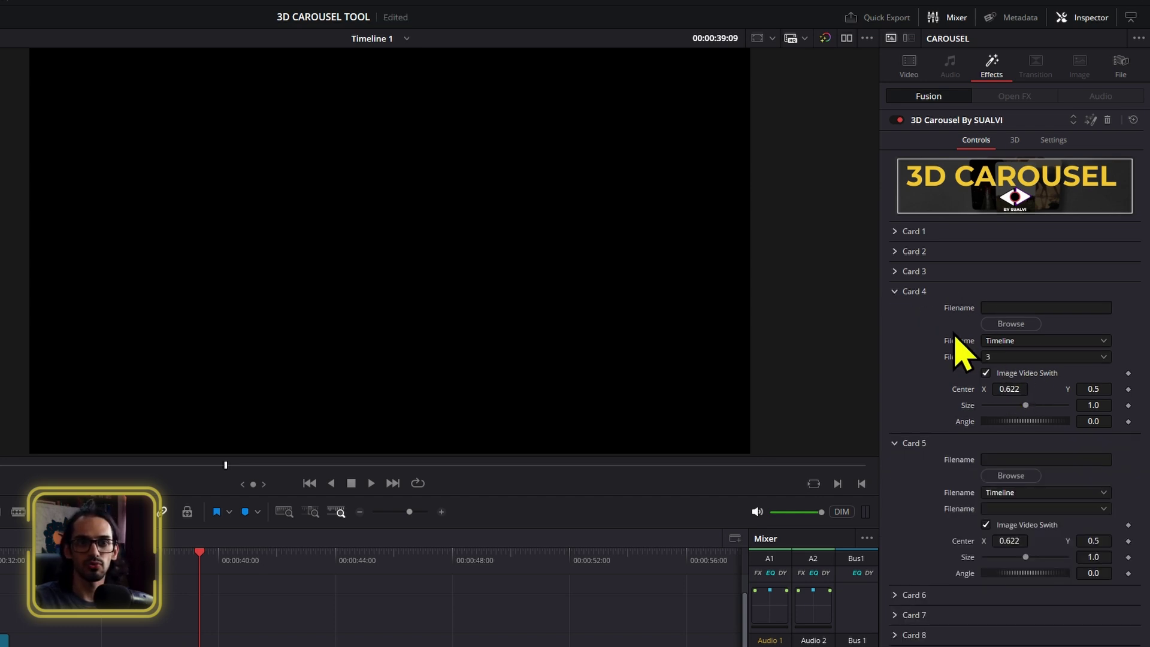
{"action": "left_click", "coordinate": [897, 274]}
{"action": "left_click", "coordinate": [986, 353]}
{"action": "left_click", "coordinate": [895, 252]}
{"action": "left_click", "coordinate": [987, 333]}
{"action": "left_click", "coordinate": [895, 231]}
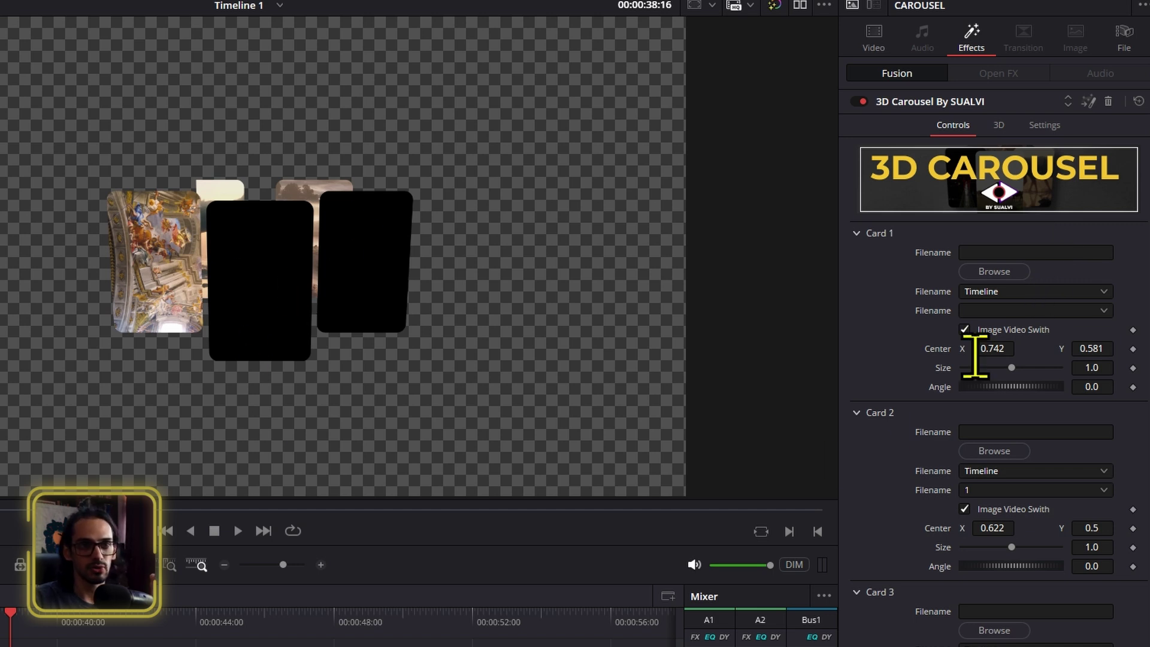
Feed Card 1 from timeline source 0 and slide it to Center X 0.506 with Size 1.055.
{"action": "left_click", "coordinate": [1055, 309]}
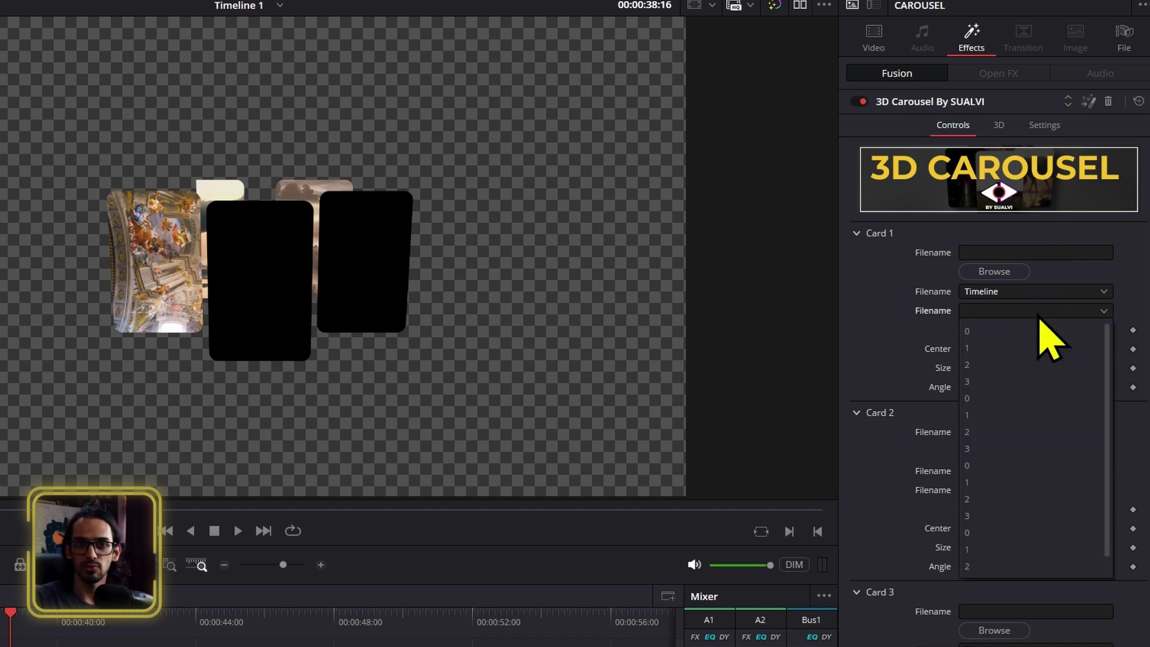
{"action": "left_click", "coordinate": [974, 332]}
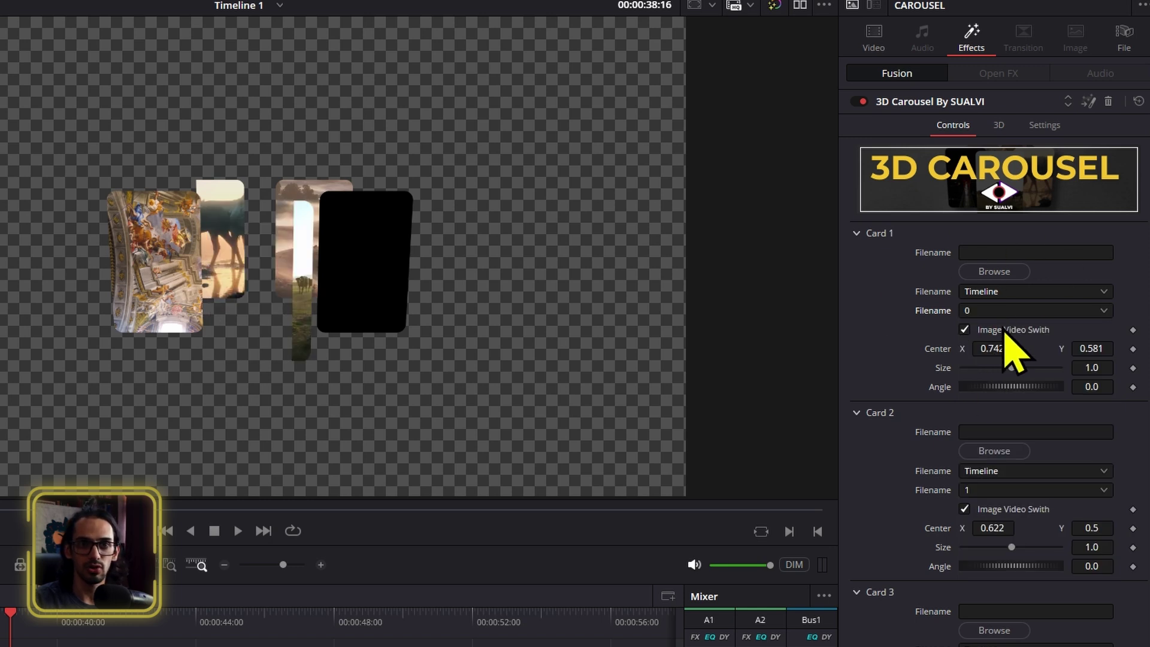
{"action": "left_click_drag", "start_coordinate": [998, 347], "coordinate": [980, 348]}
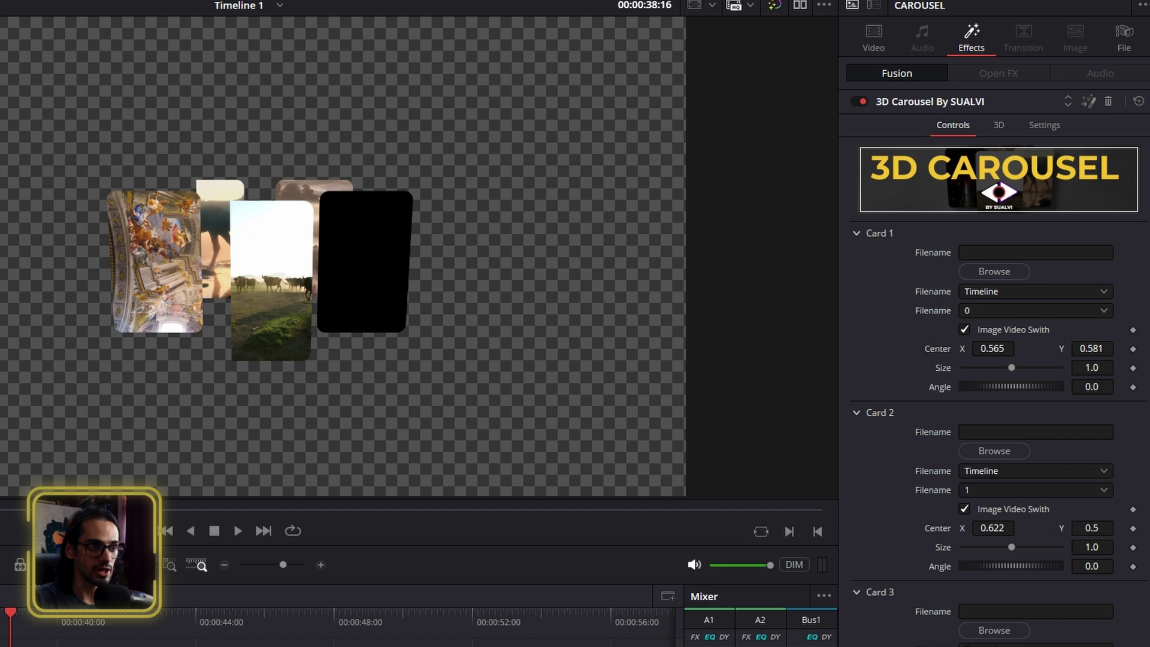
{"action": "mouse_move", "coordinate": [983, 348]}
{"action": "left_mouse_down"}
{"action": "mouse_move", "coordinate": [959, 347]}
{"action": "mouse_move", "coordinate": [976, 348]}
{"action": "left_mouse_up"}
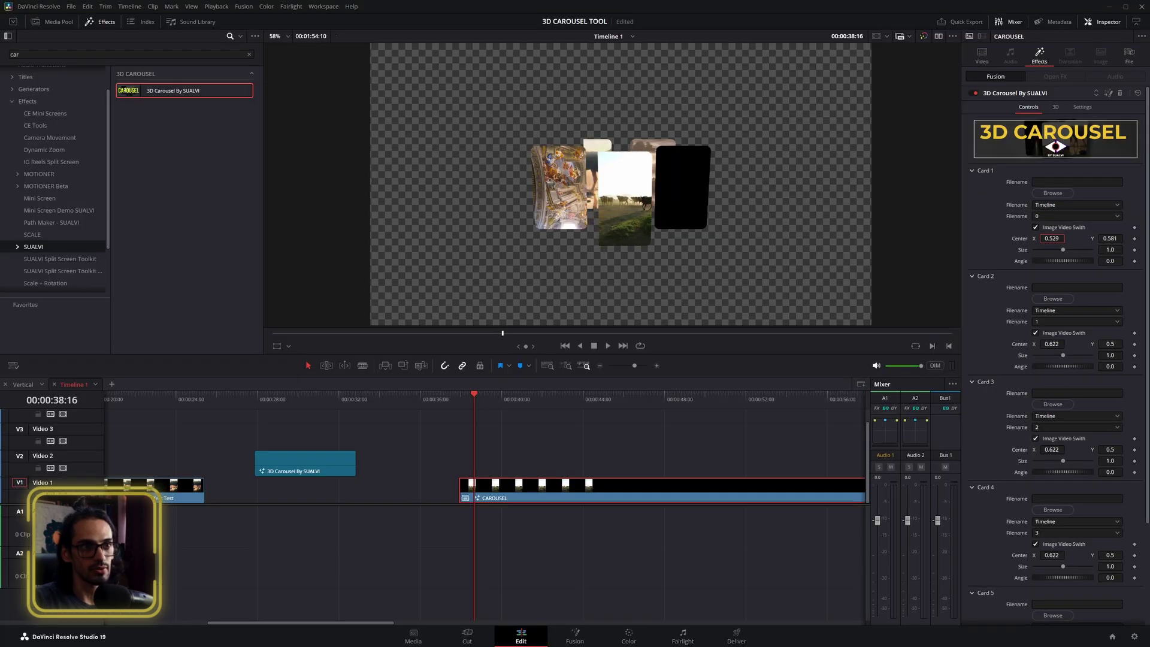
{"action": "left_click_drag", "start_coordinate": [1052, 238], "coordinate": [1114, 250]}
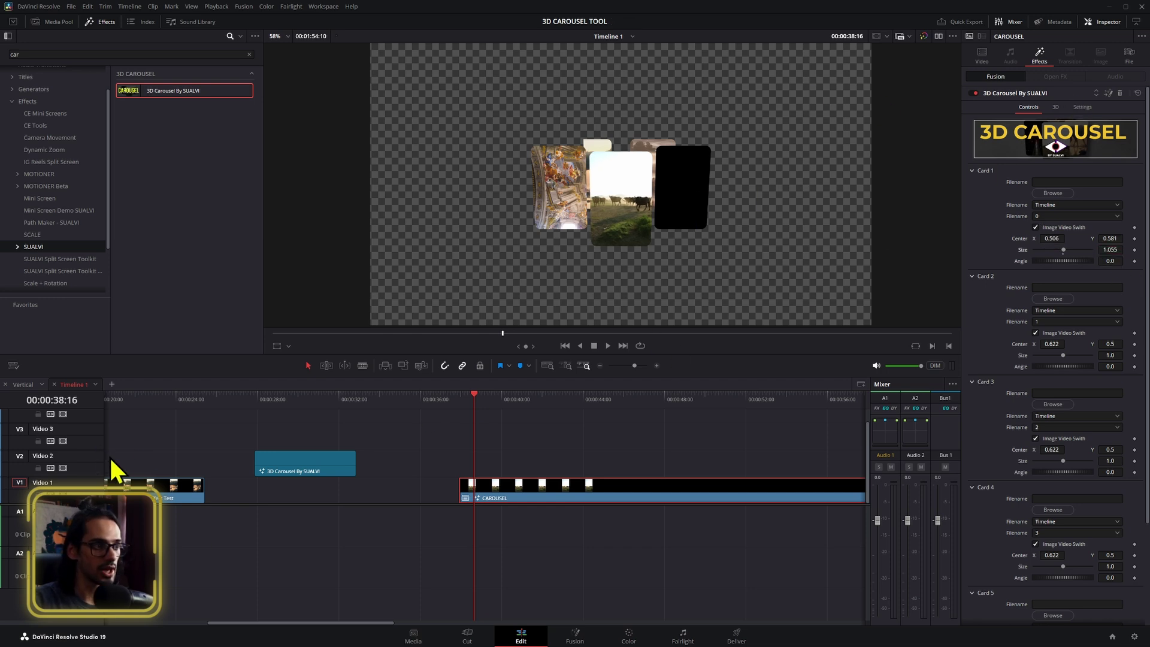
Set Card 3 to Center X 0.5 and Size 1.081, with the 3D Scale and Cards settings showing.
{"action": "left_click", "coordinate": [1056, 108]}
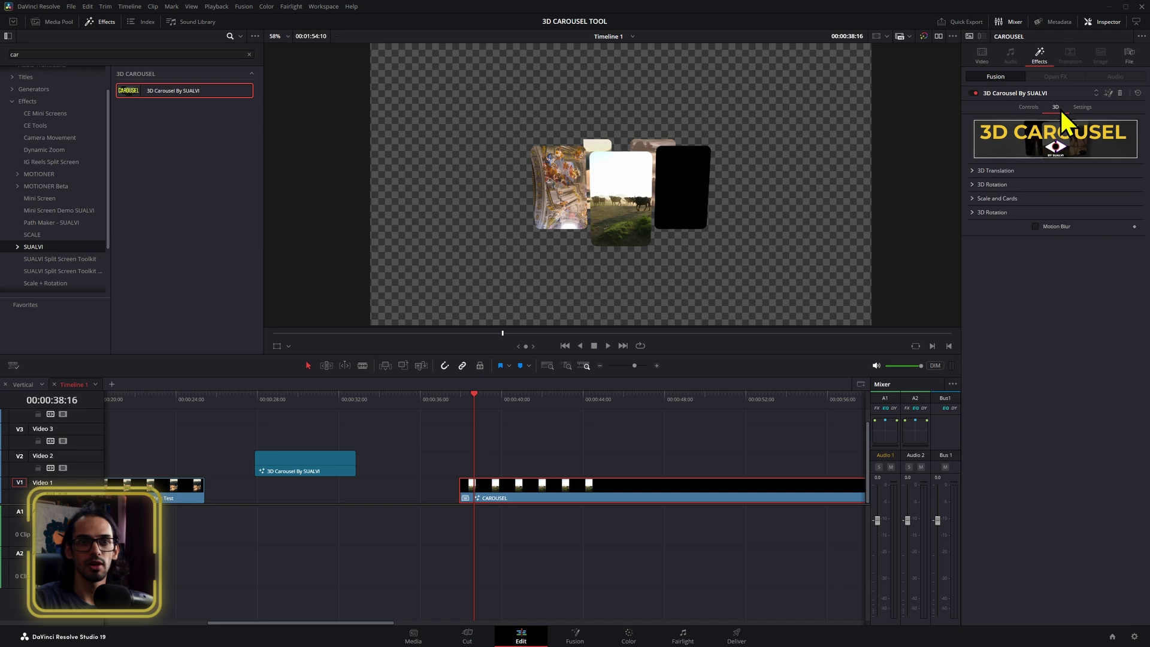
{"action": "left_click", "coordinate": [982, 199]}
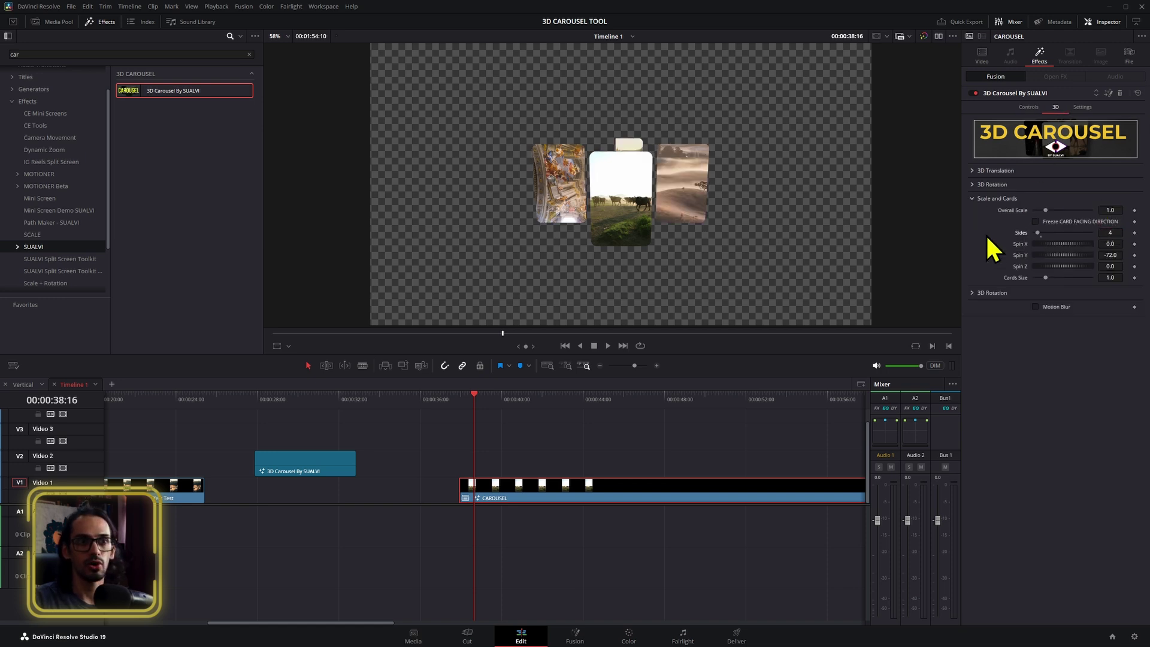
{"action": "left_click", "coordinate": [1028, 108]}
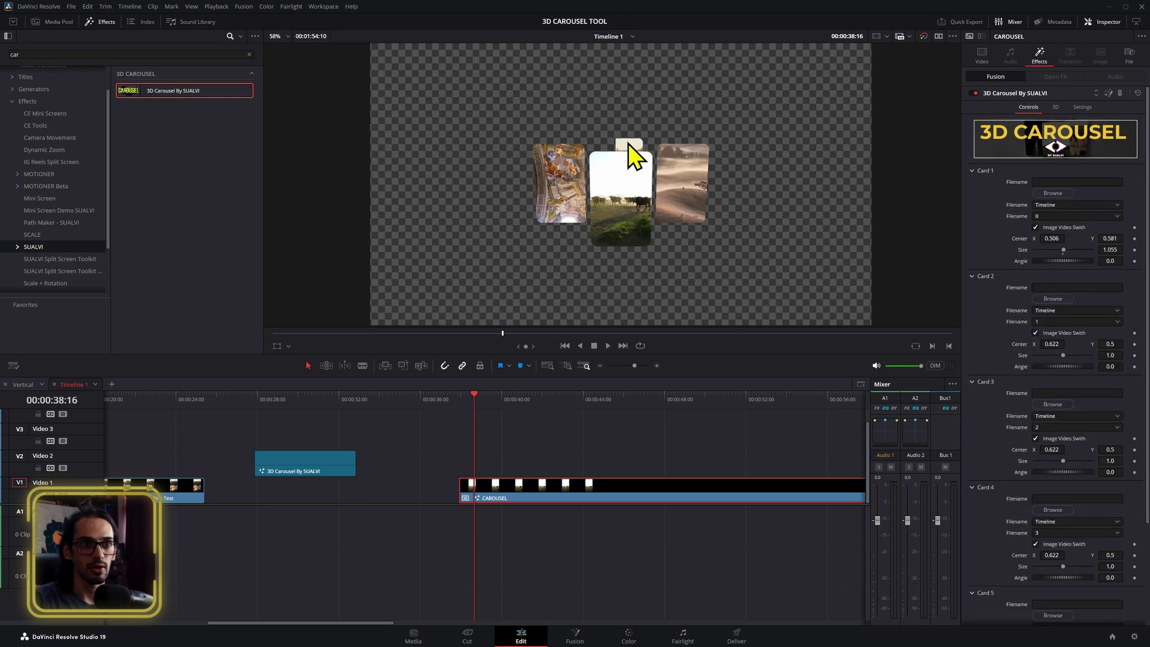
{"action": "scroll", "coordinate": [983, 278], "scroll_direction": "down", "scroll_amount": 5}
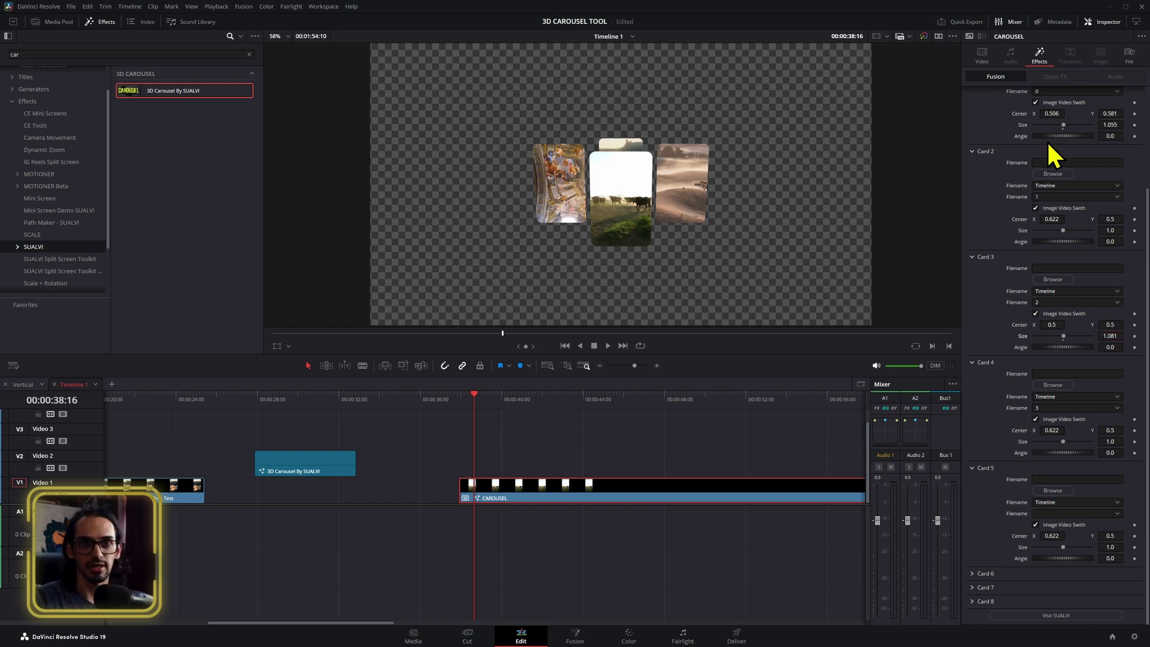
{"action": "scroll", "coordinate": [1060, 112], "scroll_direction": "up", "scroll_amount": 5}
{"action": "left_click", "coordinate": [1060, 109]}
{"action": "left_click", "coordinate": [1114, 255]}
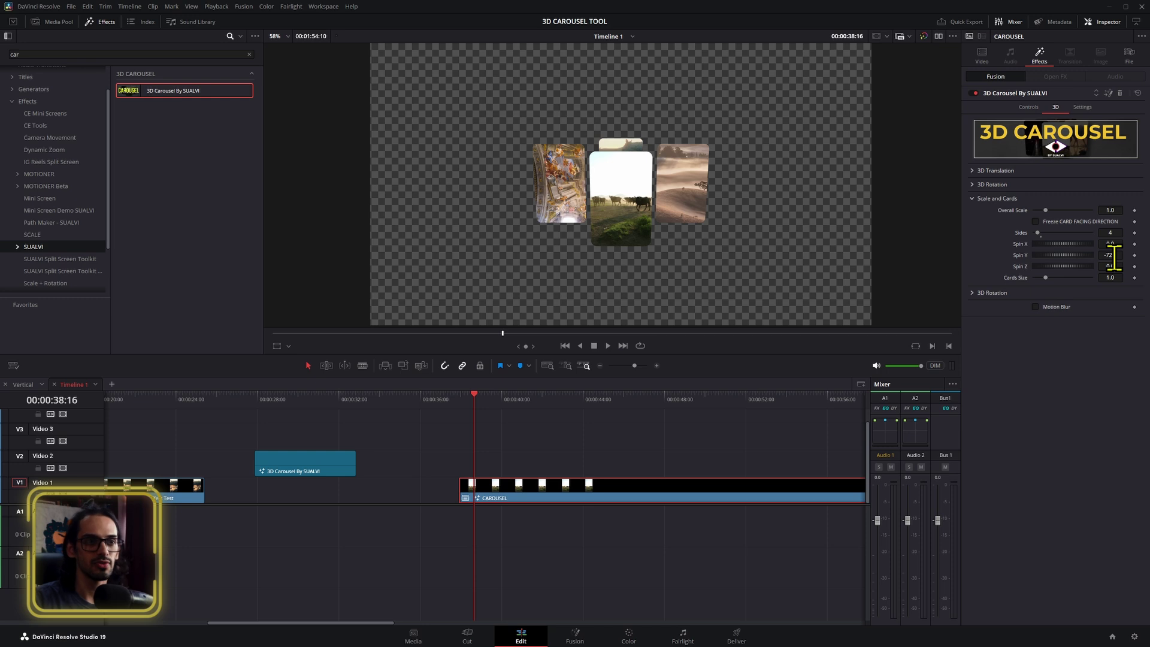
Expand 3D Translation and Rotation, and reset the trial Translation Y and Z values to zero.
{"action": "left_click", "coordinate": [989, 182]}
{"action": "left_click", "coordinate": [987, 172]}
{"action": "mouse_move", "coordinate": [1050, 182]}
{"action": "left_mouse_down"}
{"action": "mouse_move", "coordinate": [1076, 182]}
{"action": "mouse_move", "coordinate": [1049, 182]}
{"action": "left_mouse_up"}
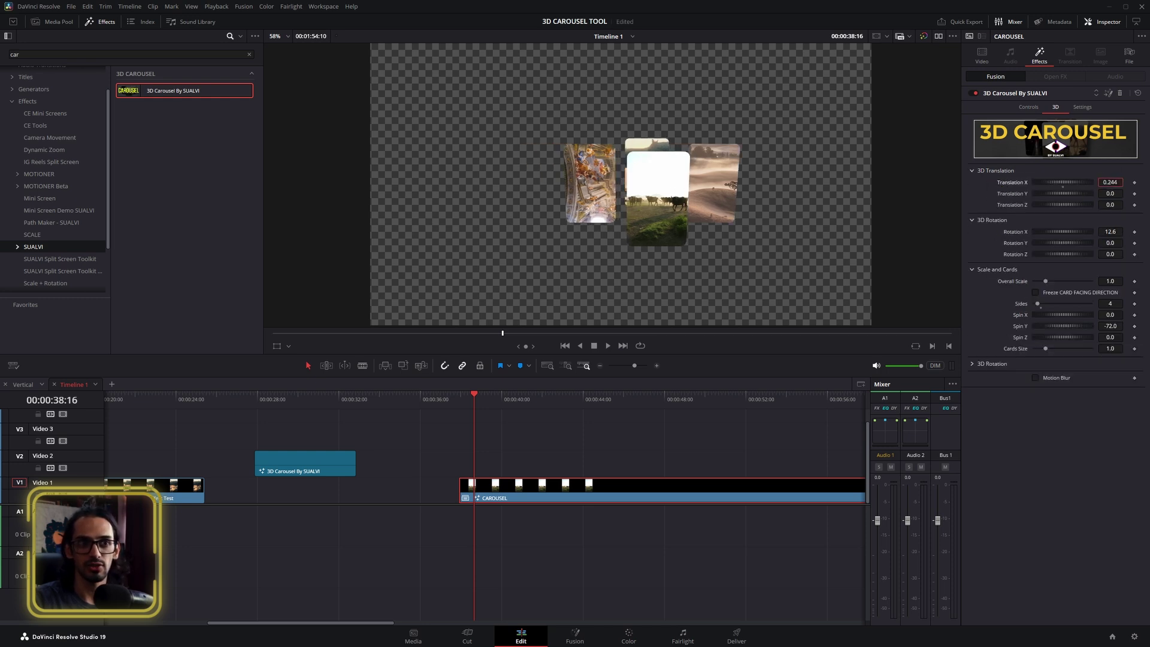
{"action": "left_click_drag", "start_coordinate": [1109, 193], "coordinate": [1042, 247]}
{"action": "double_click", "coordinate": [1012, 193]}
{"action": "double_click", "coordinate": [1014, 205]}
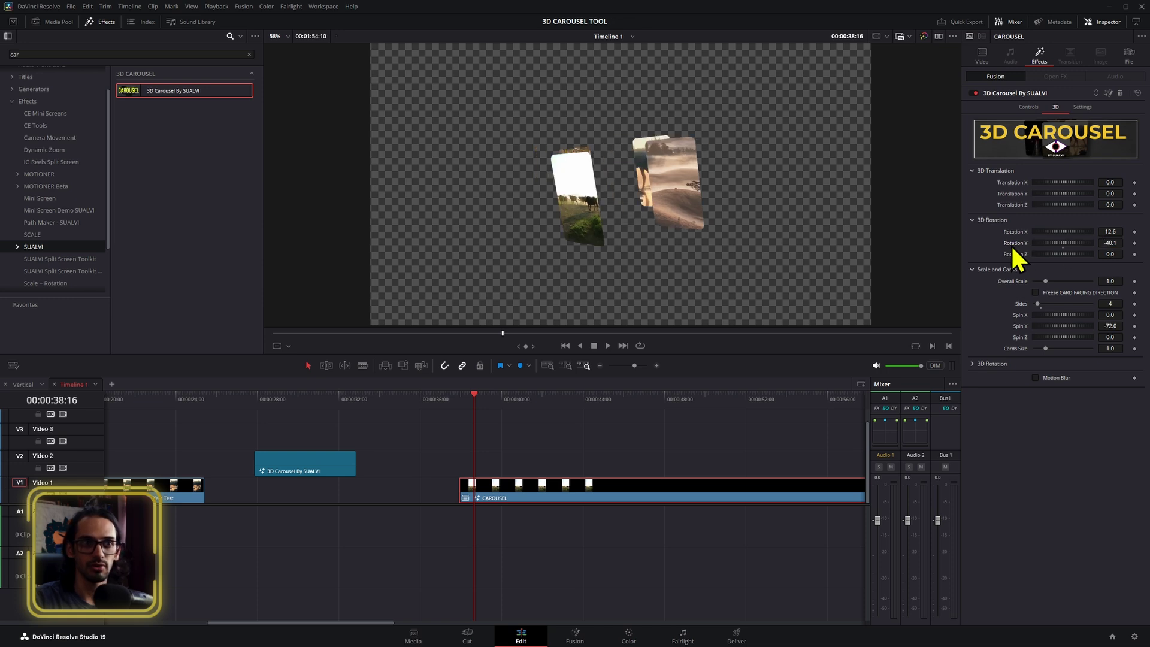
Zero Rotation Y and Z, then turn the carousel to Spin Y -70.3.
{"action": "double_click", "coordinate": [1014, 245]}
{"action": "left_click_drag", "start_coordinate": [1101, 254], "coordinate": [1121, 254]}
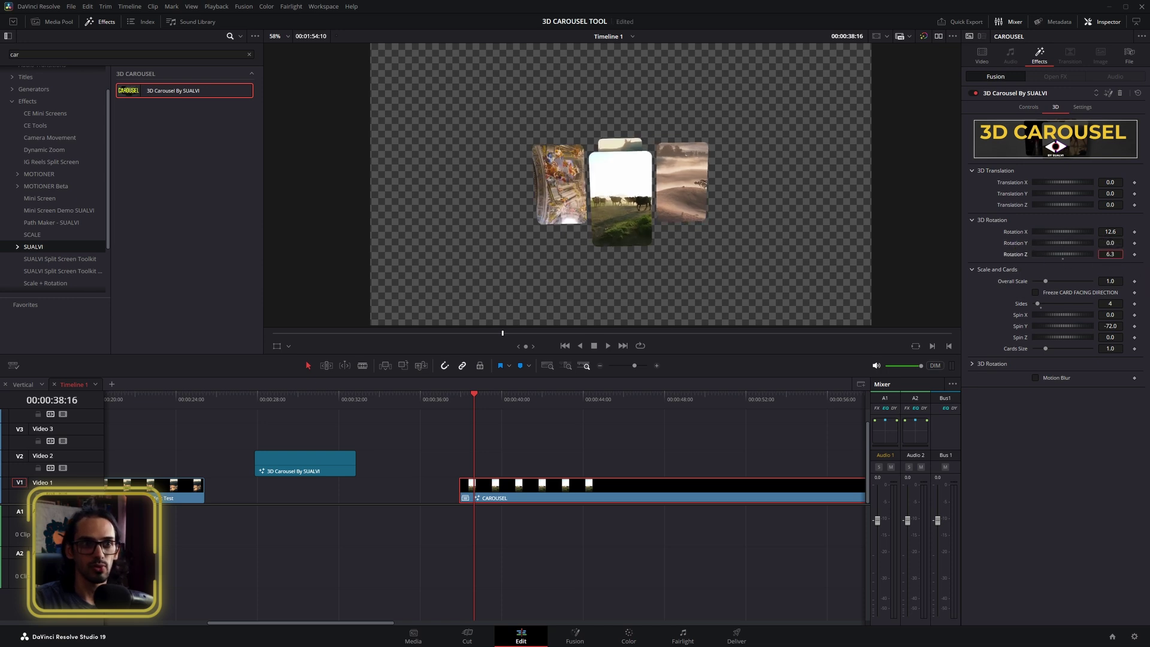
{"action": "double_click", "coordinate": [1014, 255]}
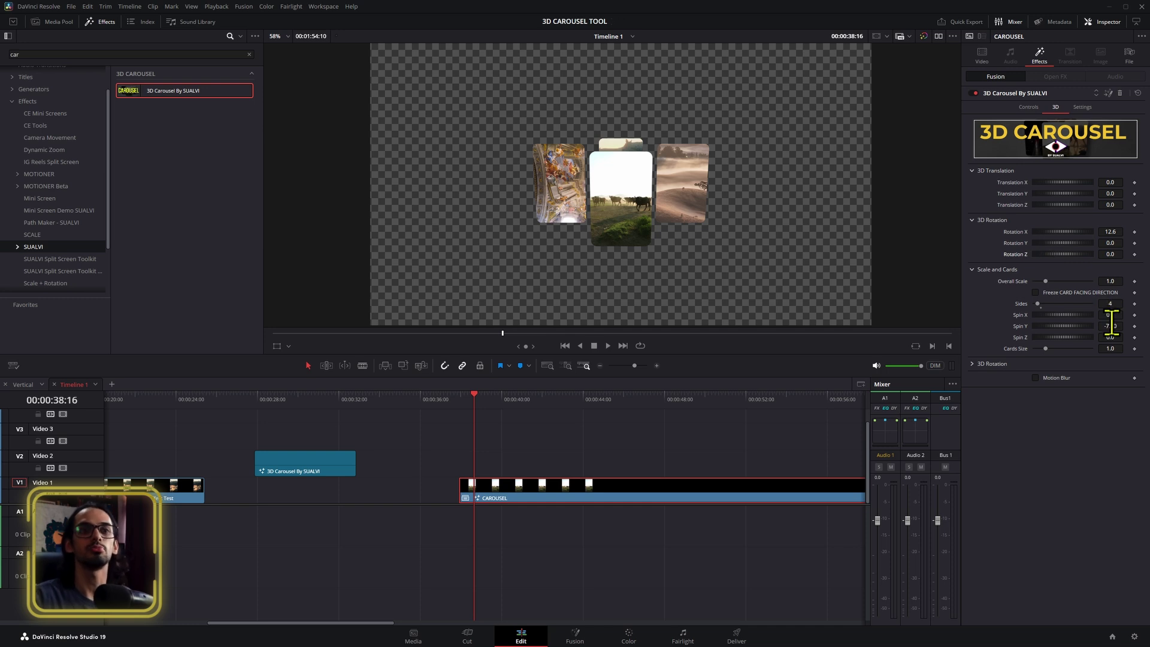
{"action": "mouse_move", "coordinate": [1111, 326]}
{"action": "left_mouse_down"}
{"action": "mouse_move", "coordinate": [1087, 325]}
{"action": "mouse_move", "coordinate": [1113, 314]}
{"action": "left_mouse_up"}
Reset Spin X to 0, set Overall Scale 0.67 and Cards Size 1.463, and turn Spin Y to -77.4.
{"action": "double_click", "coordinate": [1023, 316]}
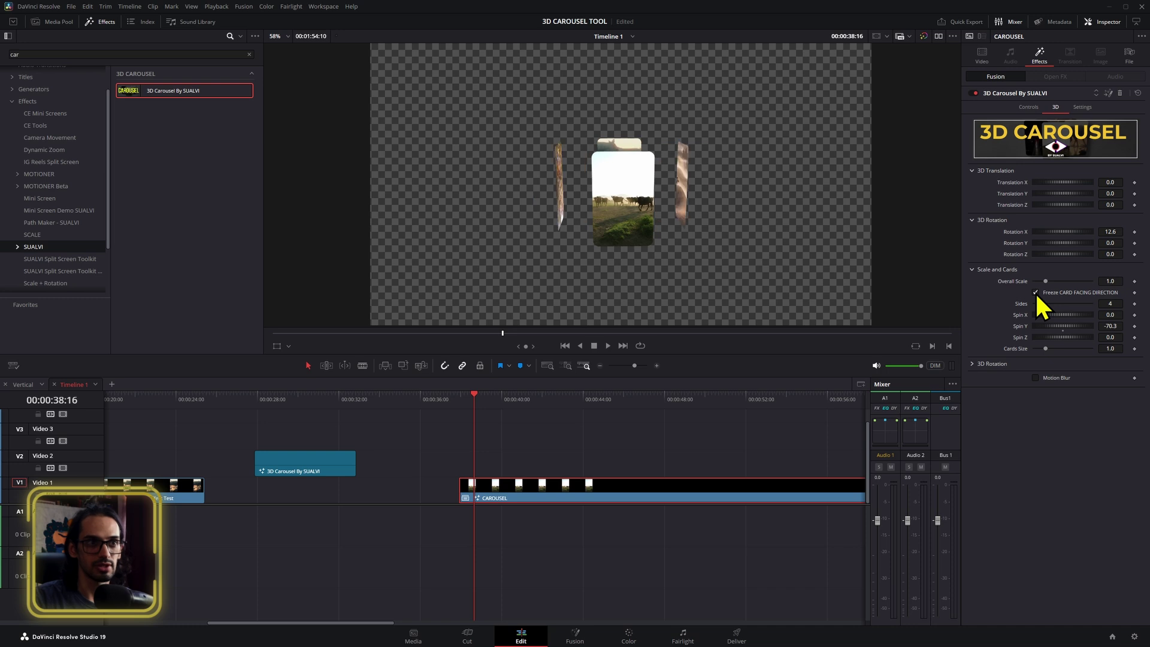
{"action": "left_click_drag", "start_coordinate": [1110, 281], "coordinate": [1093, 280]}
{"action": "left_click_drag", "start_coordinate": [1109, 348], "coordinate": [1122, 348]}
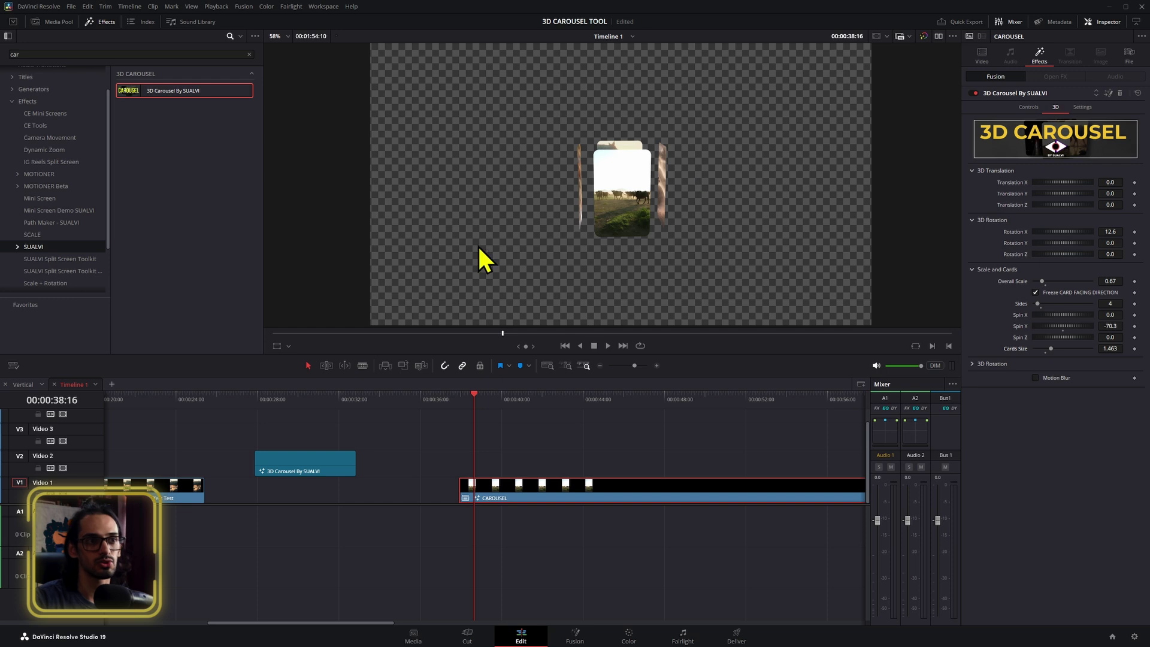
{"action": "left_click_drag", "start_coordinate": [1110, 326], "coordinate": [1055, 326]}
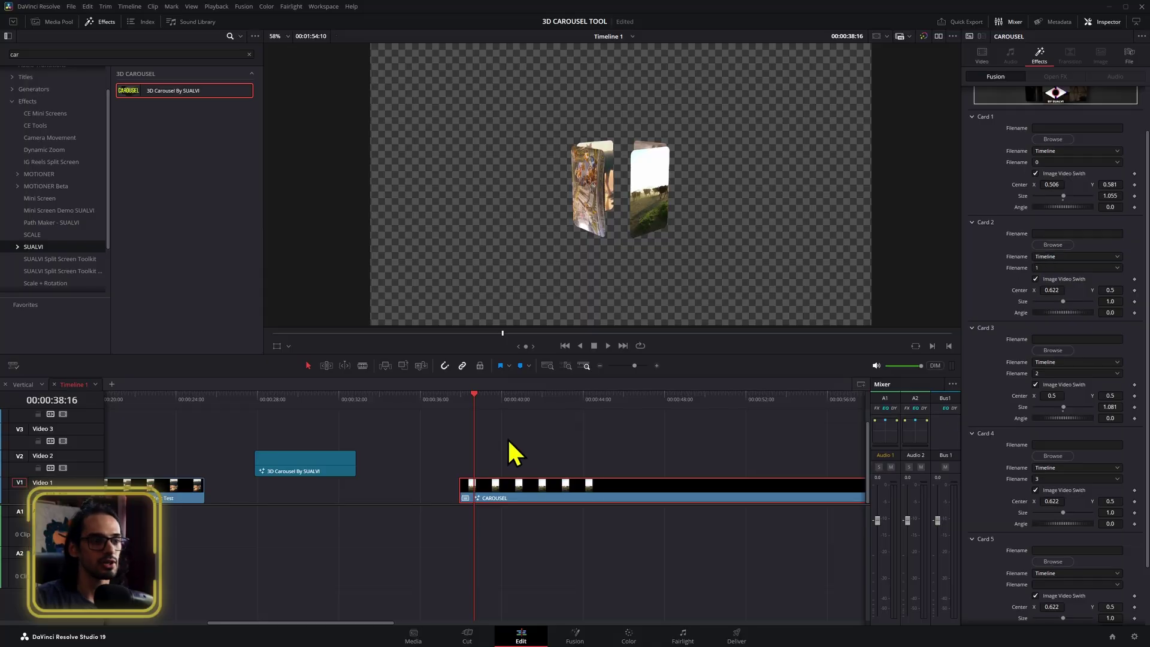
Bring up the context menu of the CAROUSEL clip on track V1.
{"action": "scroll", "coordinate": [566, 467], "scroll_direction": "left", "scroll_amount": 3}
{"action": "scroll", "coordinate": [603, 478], "scroll_direction": "right", "scroll_amount": 4}
{"action": "scroll", "coordinate": [998, 193], "scroll_direction": "up", "scroll_amount": 2}
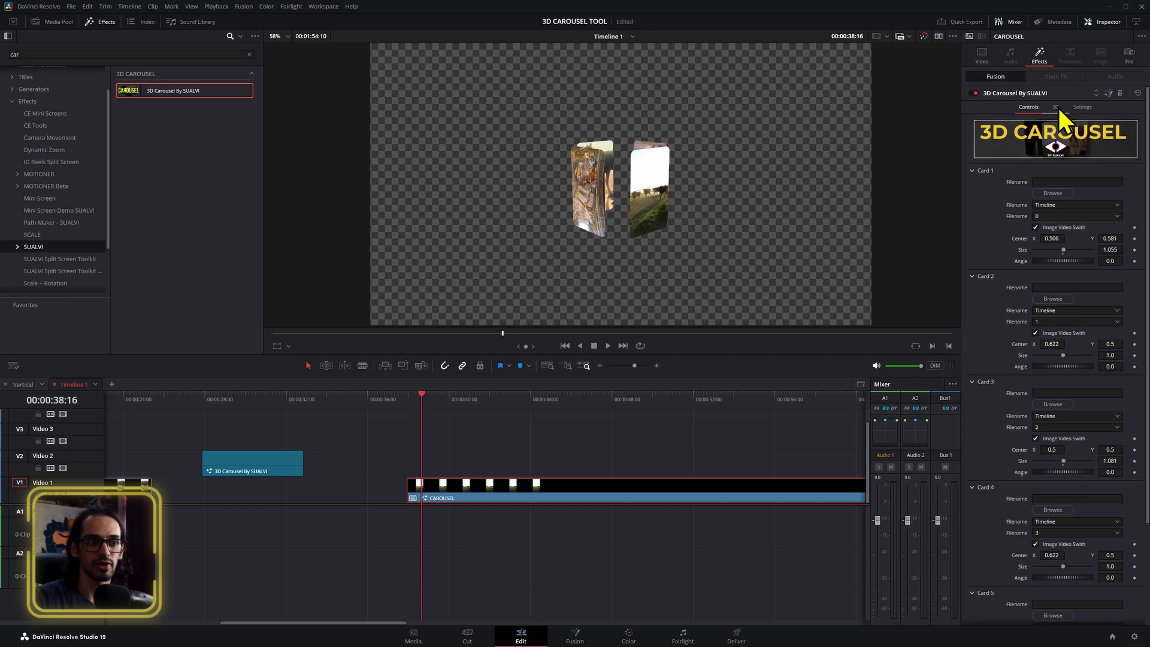
{"action": "right_click", "coordinate": [500, 493]}
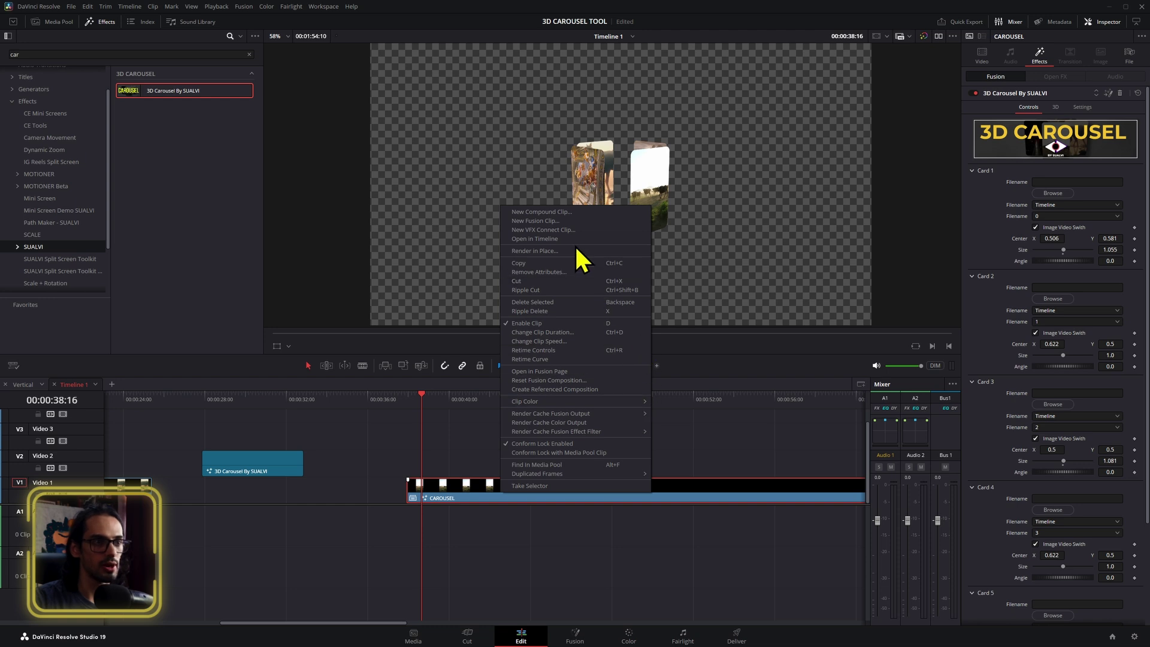
Check the CAROUSEL compound timeline, then on Timeline 1 park the playhead at 00:00:39:08 and show the carousel controls.
{"action": "left_click", "coordinate": [565, 238]}
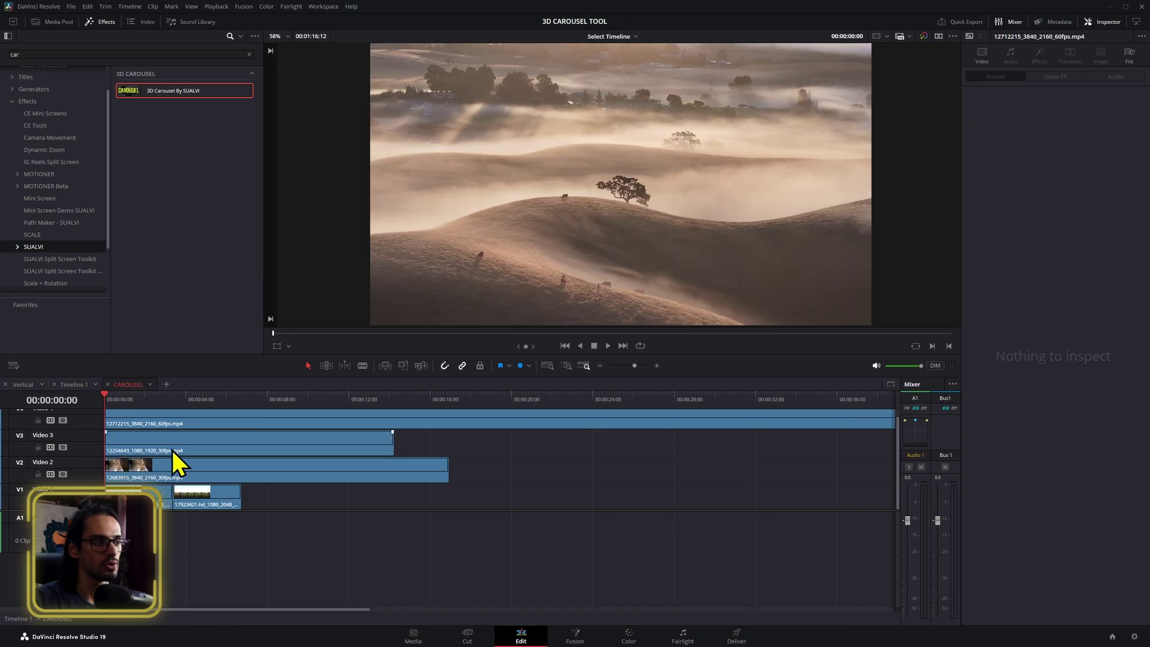
{"action": "left_click", "coordinate": [160, 502]}
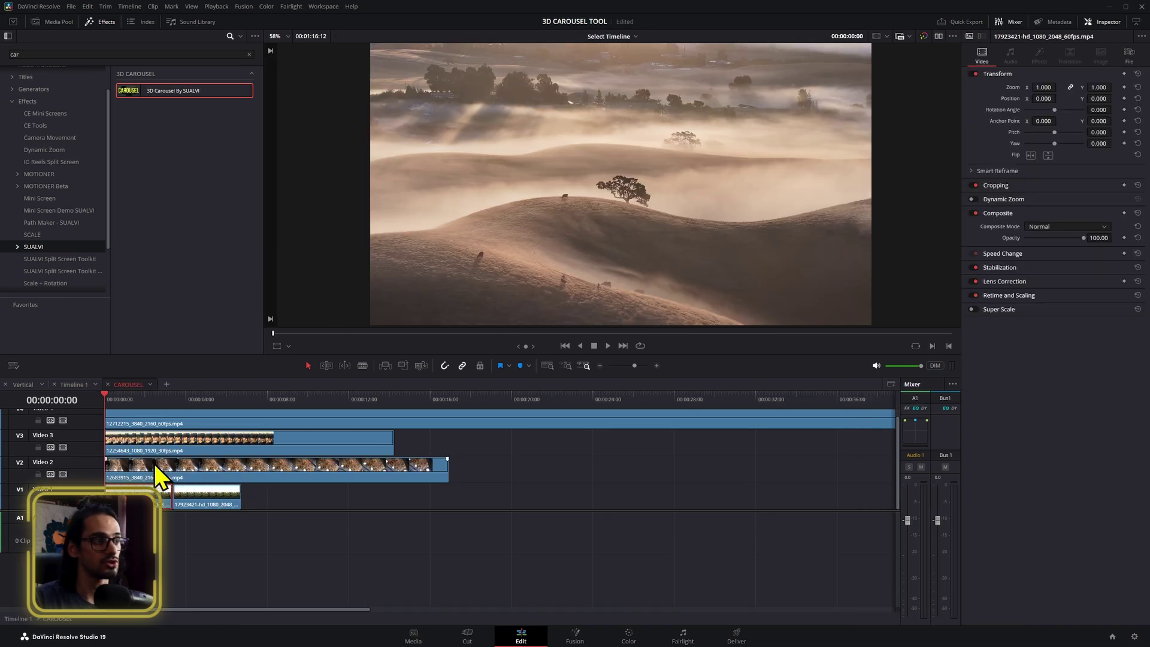
{"action": "left_click", "coordinate": [73, 384]}
{"action": "scroll", "coordinate": [329, 462], "scroll_direction": "right", "scroll_amount": 10}
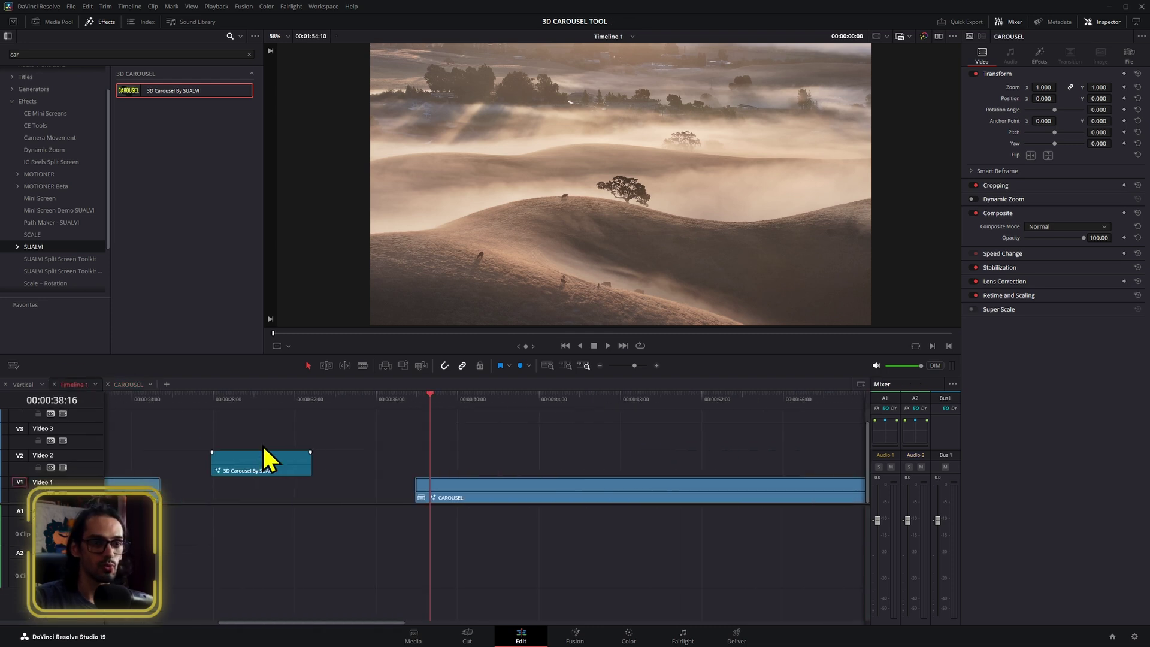
{"action": "left_click", "coordinate": [375, 483]}
{"action": "left_click", "coordinate": [392, 402]}
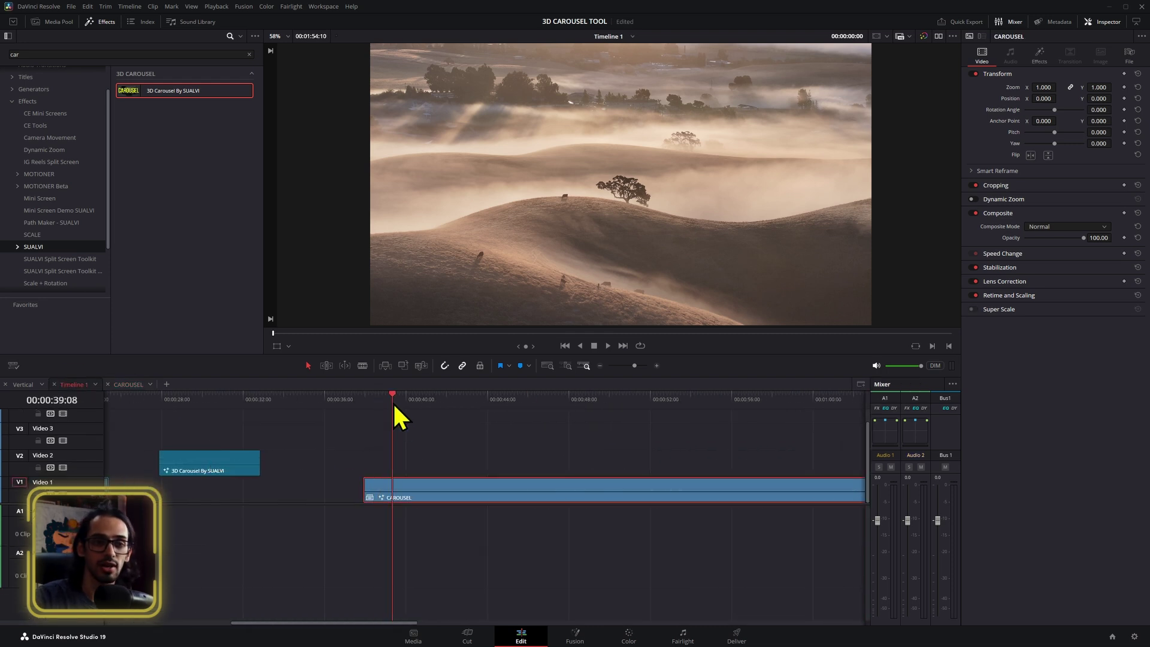
{"action": "left_click", "coordinate": [398, 497]}
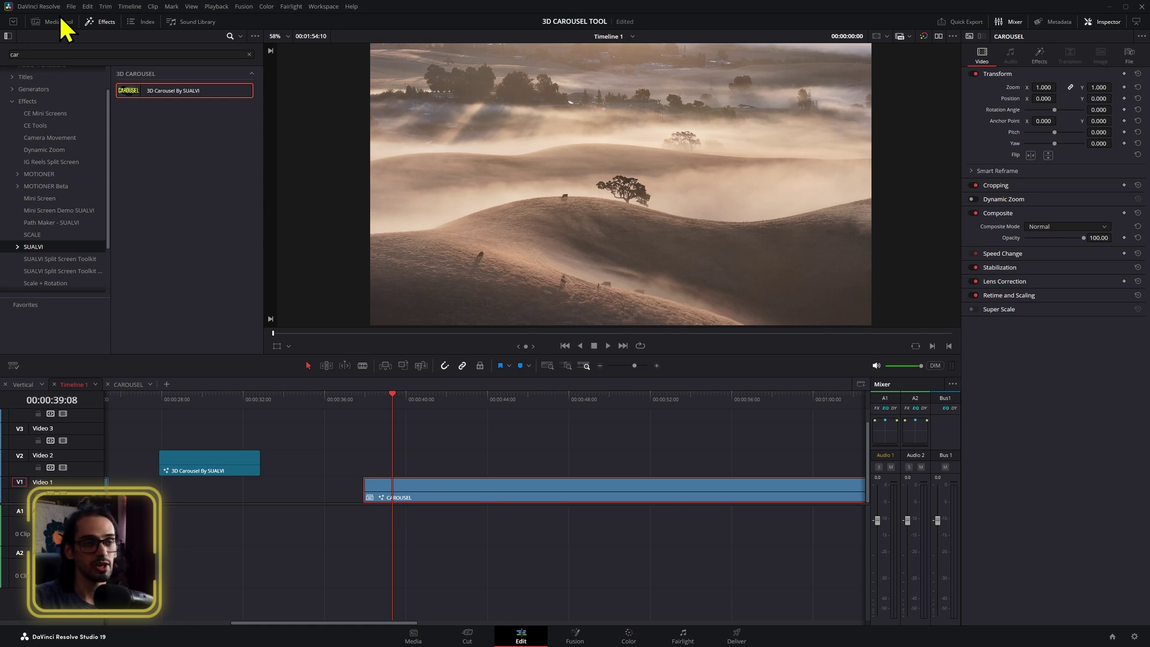
{"action": "left_click", "coordinate": [1040, 55]}
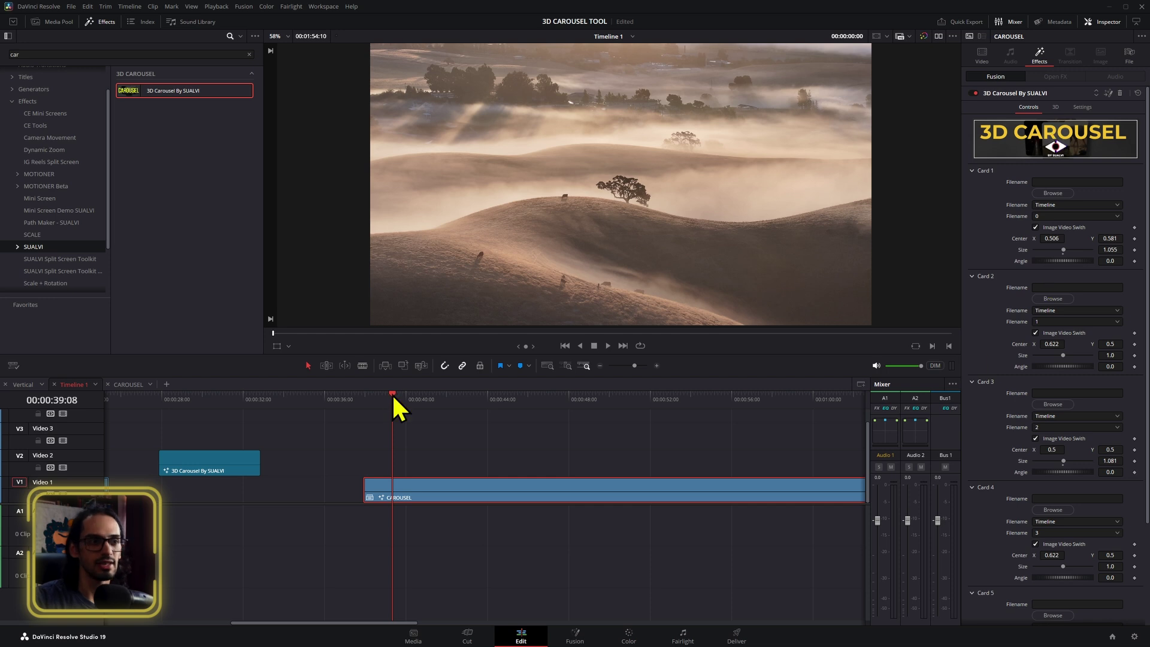
Revisit the CAROUSEL timeline, then reselect the clip on Timeline 1 with its 3D settings and the playhead near its start.
{"action": "left_click", "coordinate": [127, 387]}
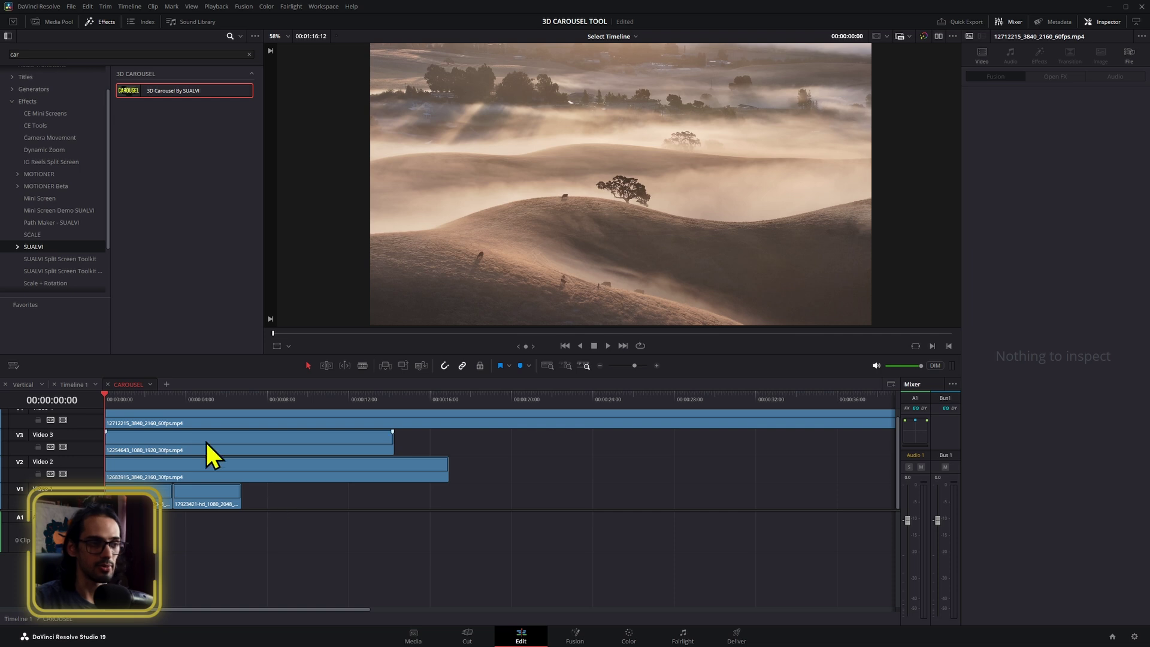
{"action": "left_click", "coordinate": [81, 390]}
{"action": "left_click", "coordinate": [523, 483]}
{"action": "left_click", "coordinate": [1055, 108]}
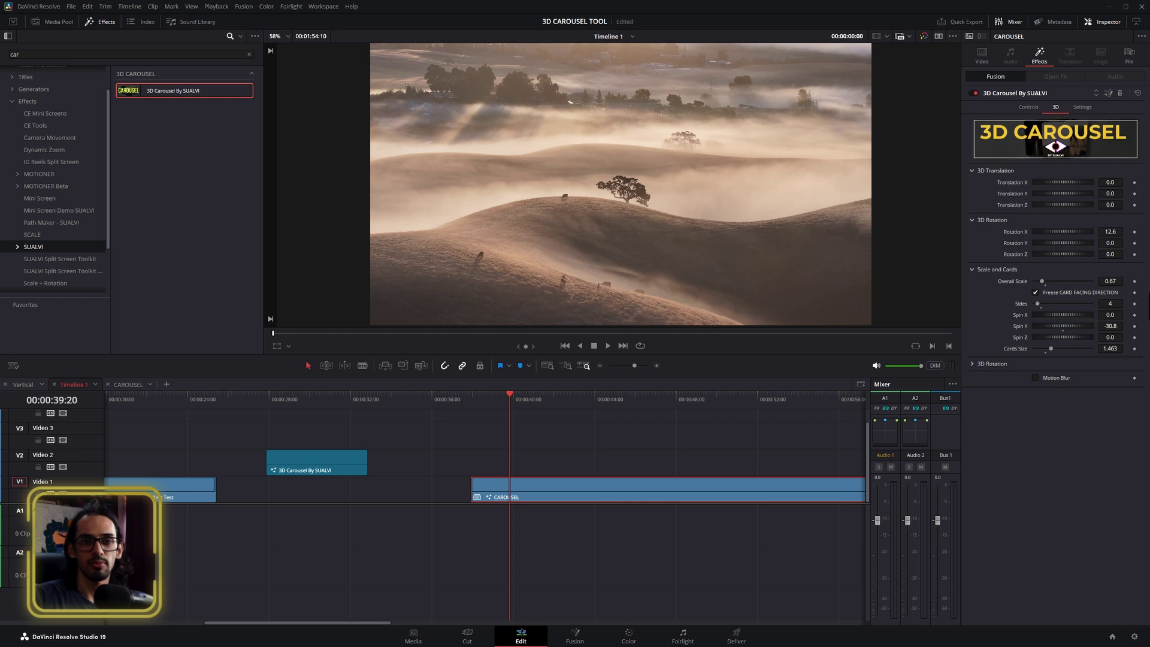
{"action": "left_click", "coordinate": [482, 410]}
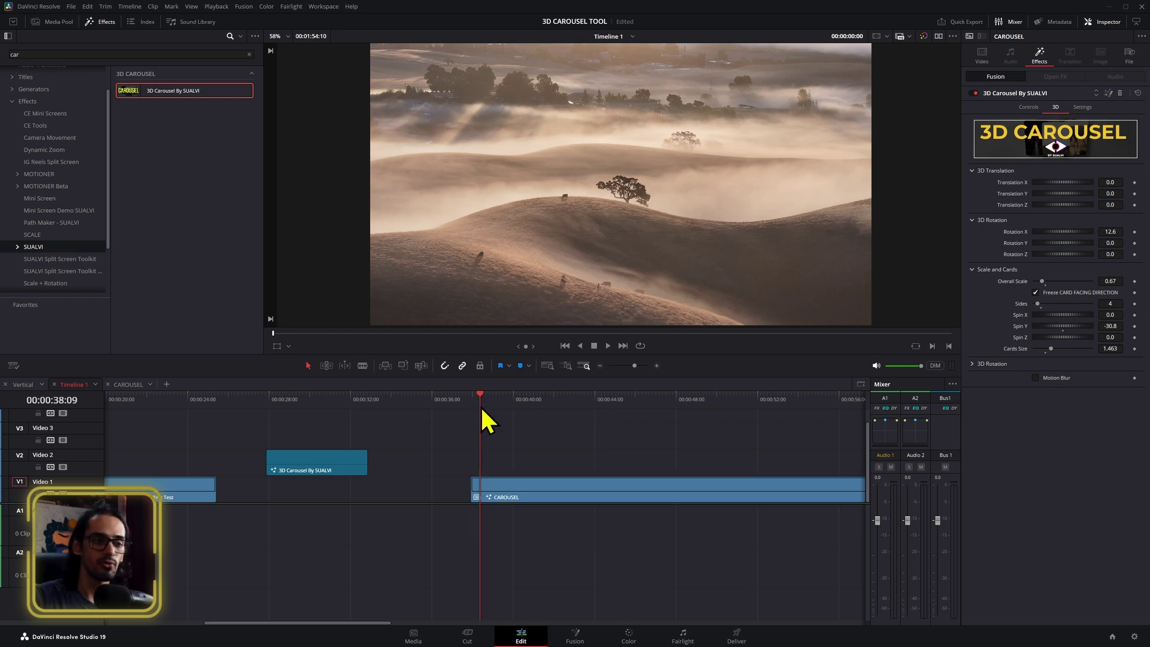
{"action": "left_click", "coordinate": [493, 487]}
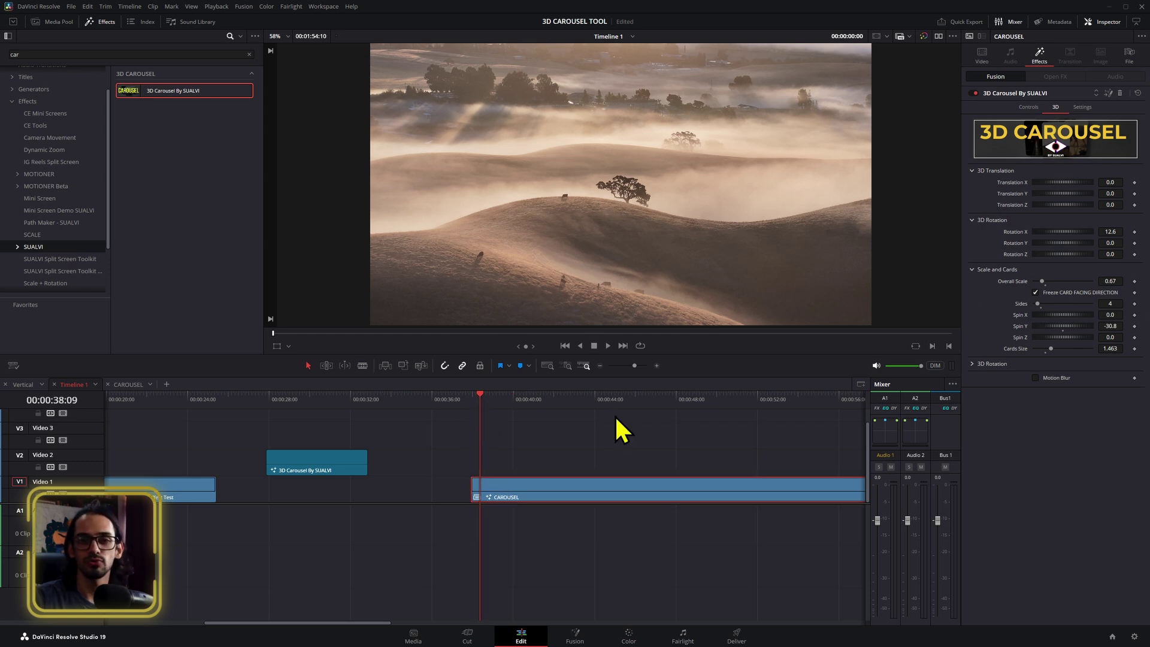
Play the timeline from the CAROUSEL clip's start so the viewer renders the cards.
{"action": "key", "text": "space"}
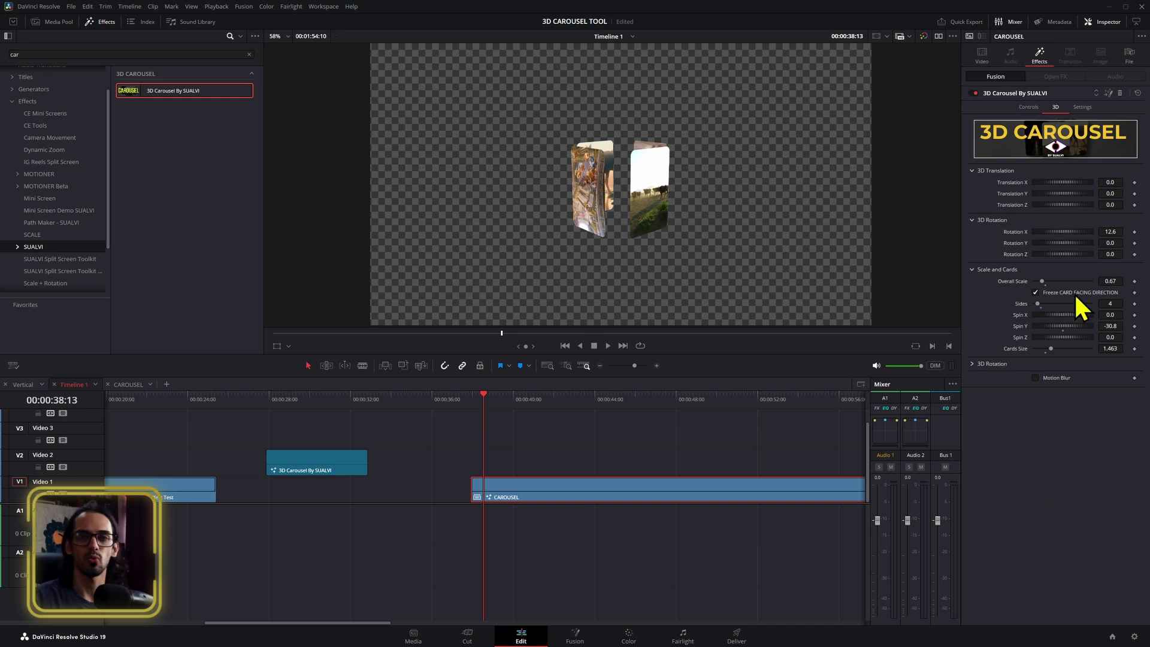
Keyframe Spin Y from -30.8 at the clip start to -95.8 a few seconds later.
{"action": "left_click", "coordinate": [1134, 326]}
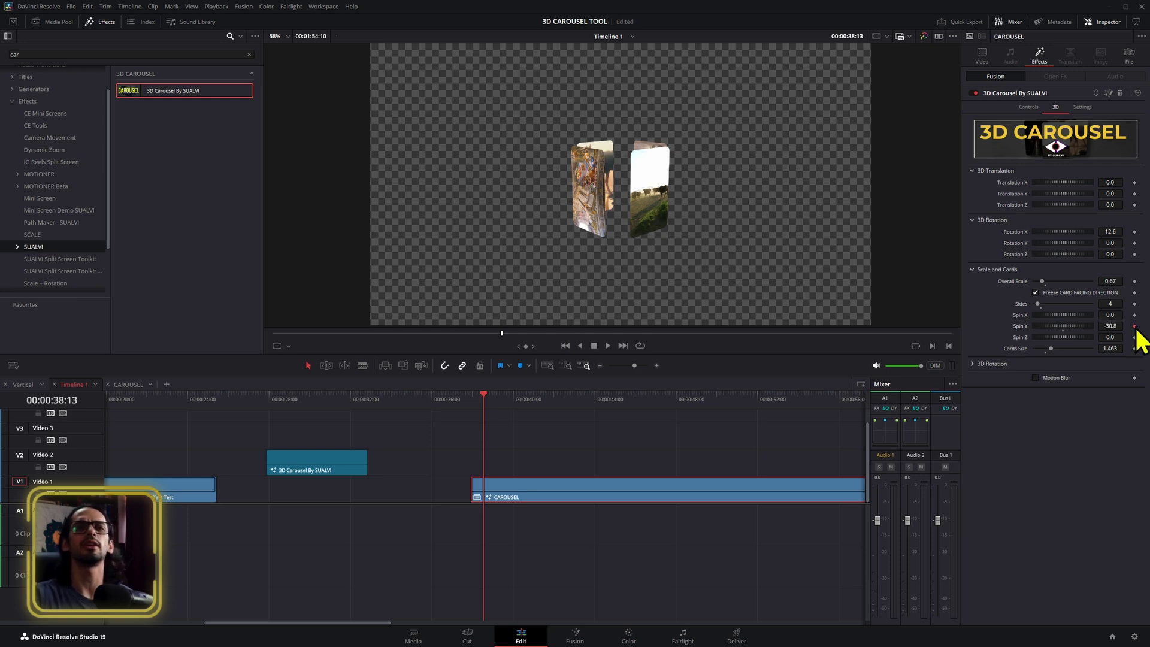
{"action": "left_click", "coordinate": [575, 399]}
{"action": "left_click_drag", "start_coordinate": [577, 406], "coordinate": [711, 404]}
{"action": "left_click", "coordinate": [658, 399]}
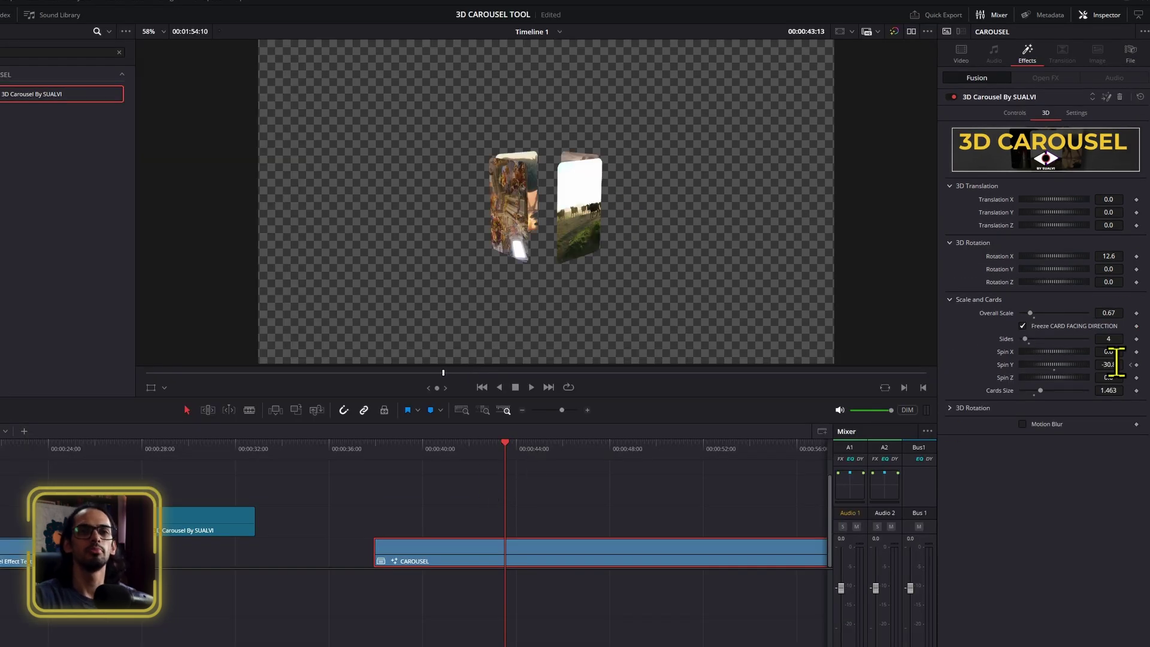
{"action": "left_click_drag", "start_coordinate": [1112, 364], "coordinate": [1072, 364]}
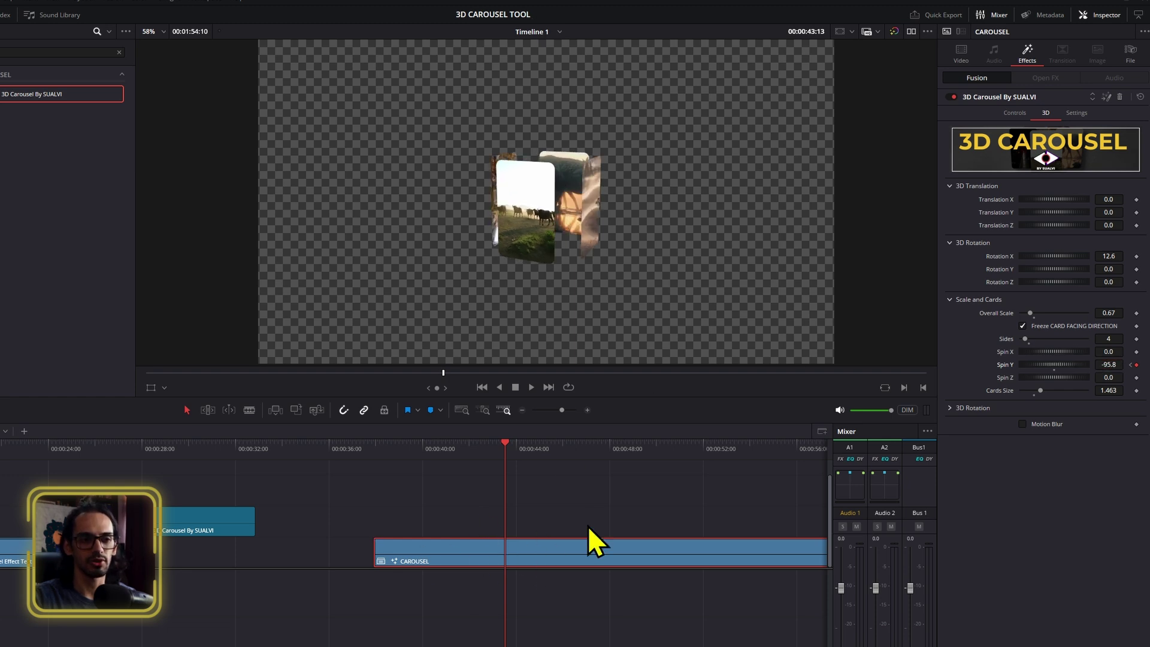
{"action": "left_click", "coordinate": [609, 453]}
{"action": "left_click", "coordinate": [474, 450]}
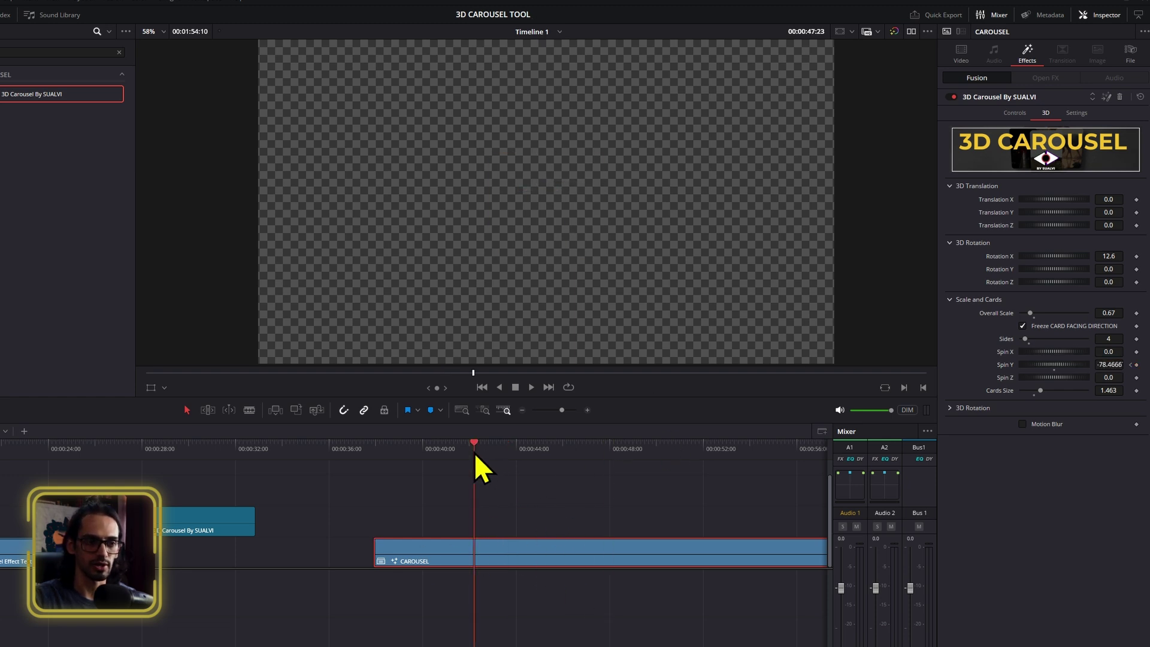
Split the CAROUSEL clip just after the spin ends with the blade and delete its tail.
{"action": "key", "text": "b"}
{"action": "left_click", "coordinate": [528, 554]}
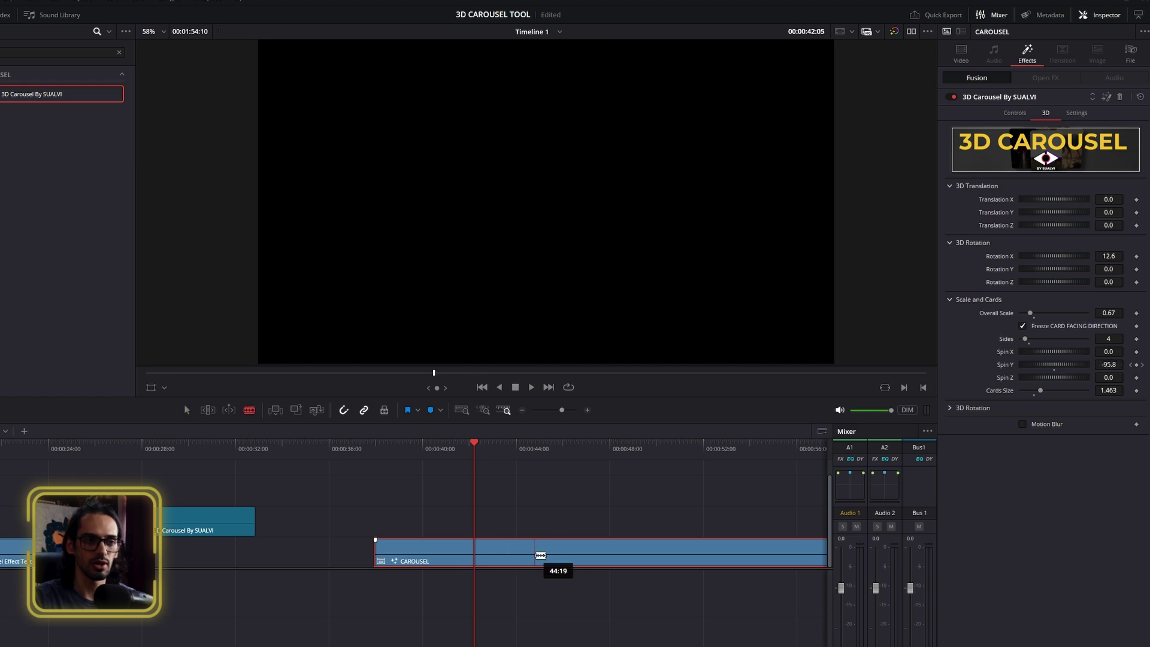
{"action": "key", "text": "Delete"}
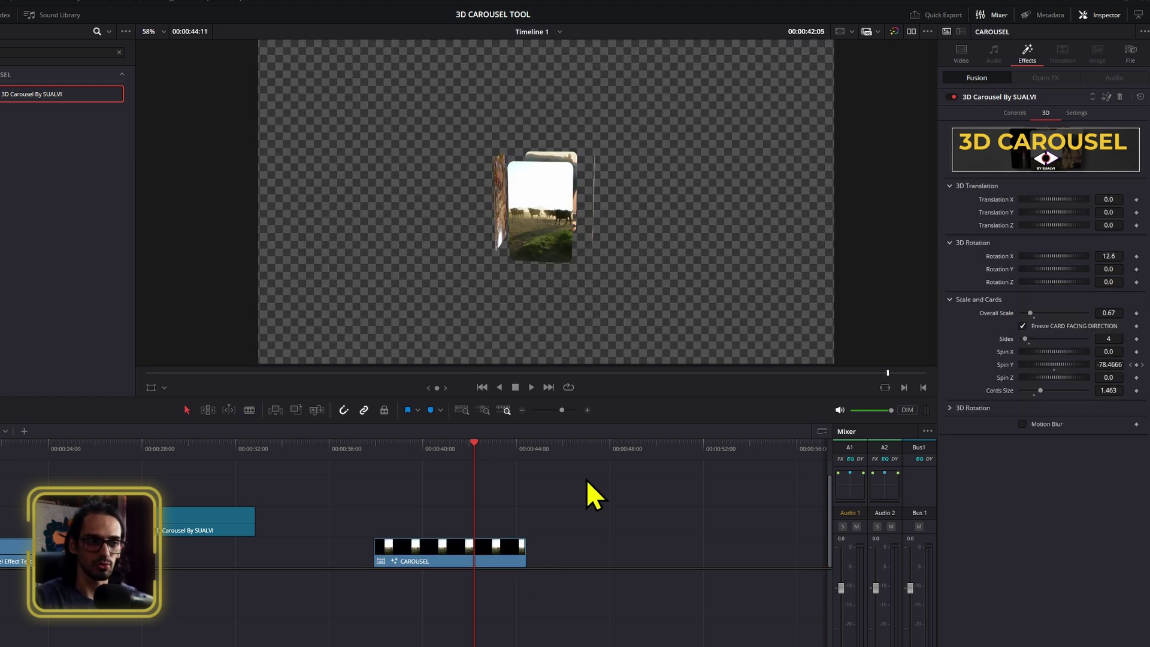
Preview the spin from about 39 seconds, stepping frame by frame, then open the carousel in Fusion.
{"action": "left_click", "coordinate": [395, 447]}
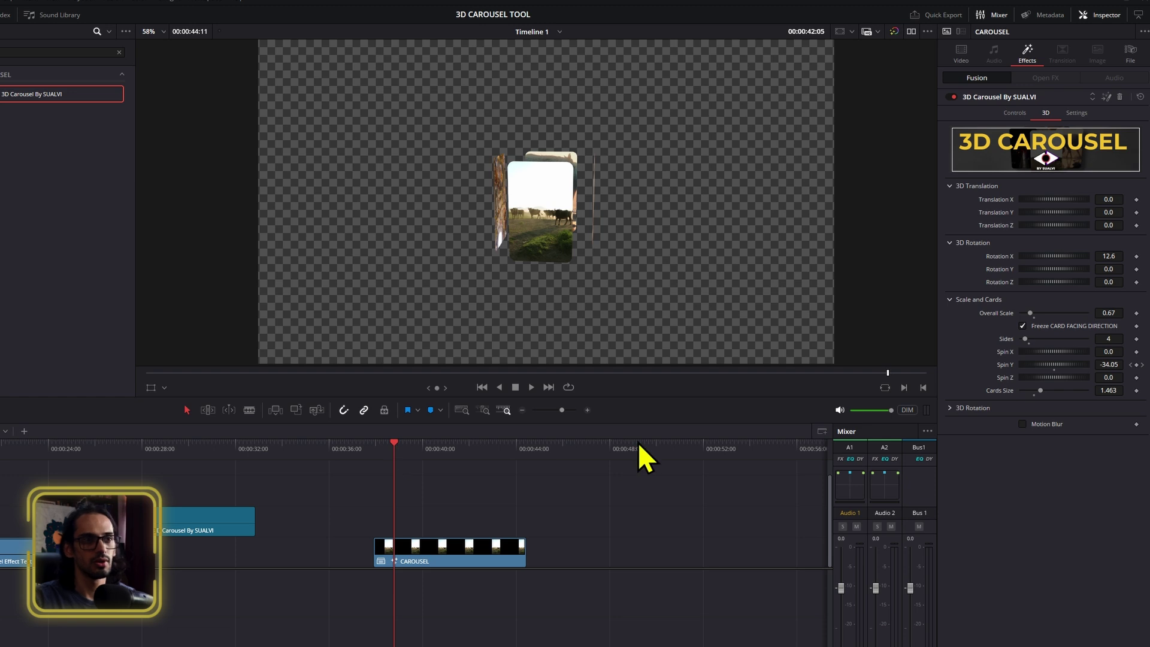
{"action": "key", "text": "space"}
{"action": "scroll", "coordinate": [596, 286], "scroll_direction": "up", "scroll_amount": 2}
{"action": "key", "text": "space"}
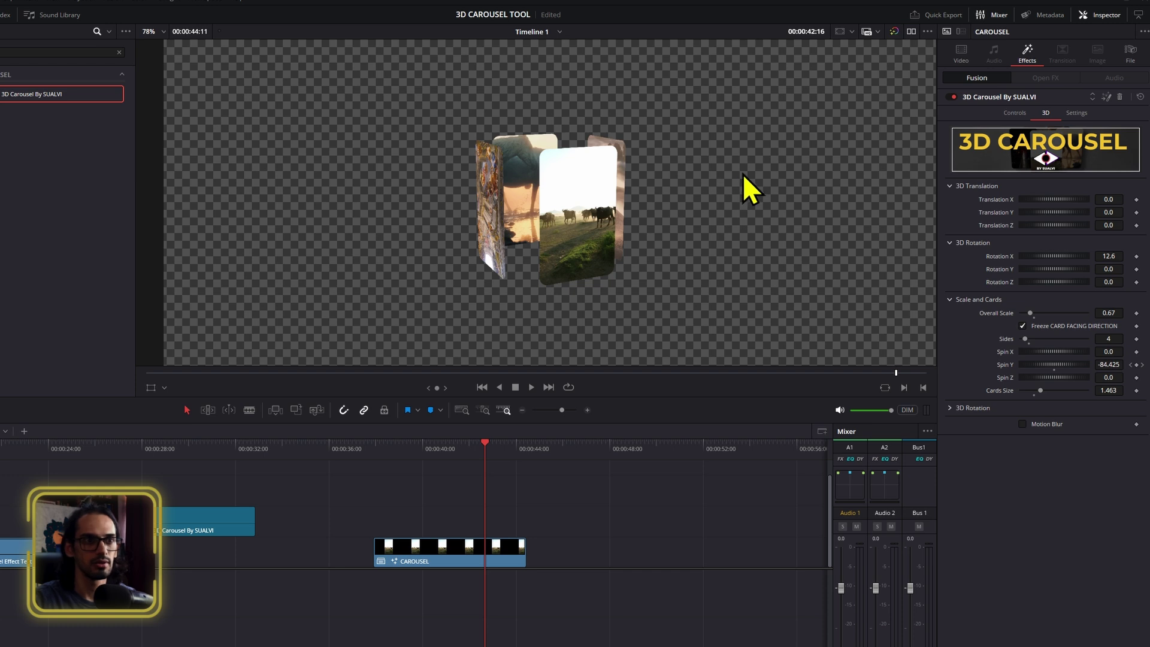
{"action": "key", "text": "Right"}
{"action": "key", "text": "Right"}
{"action": "key", "text": "Right"}
{"action": "key", "text": "Right"}
{"action": "key", "text": "Right"}
{"action": "key", "text": "Right"}
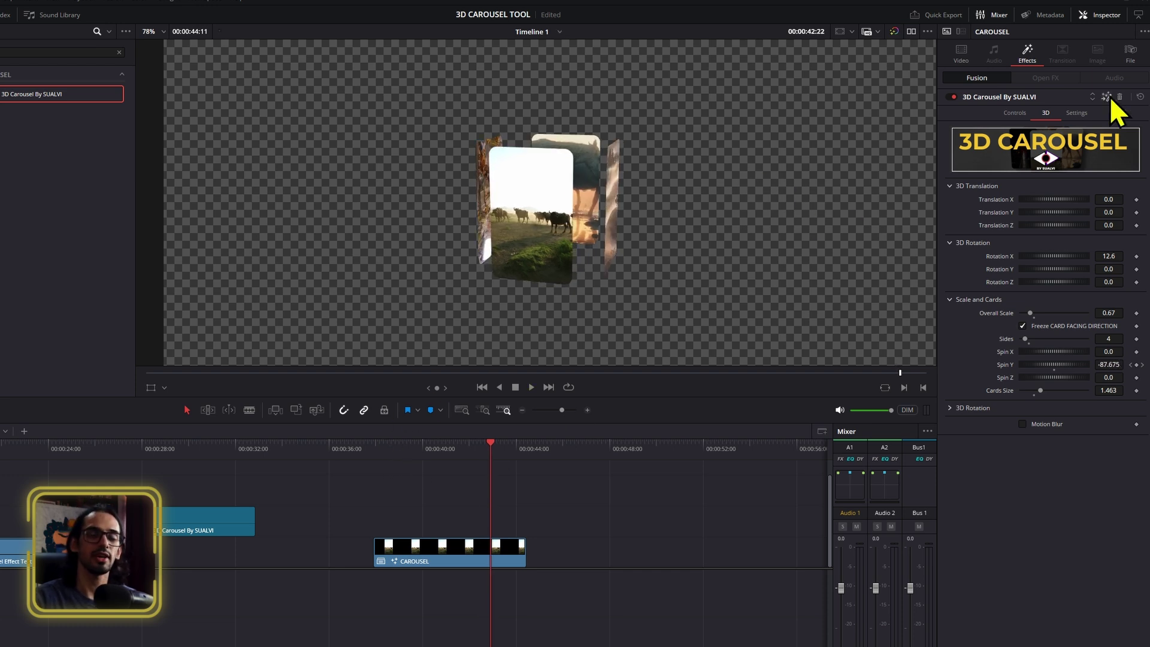
{"action": "left_click", "coordinate": [1108, 97]}
Show only the MAINROTATION Y Rotation curve in the Spline editor for the carousel group.
{"action": "left_click", "coordinate": [400, 467]}
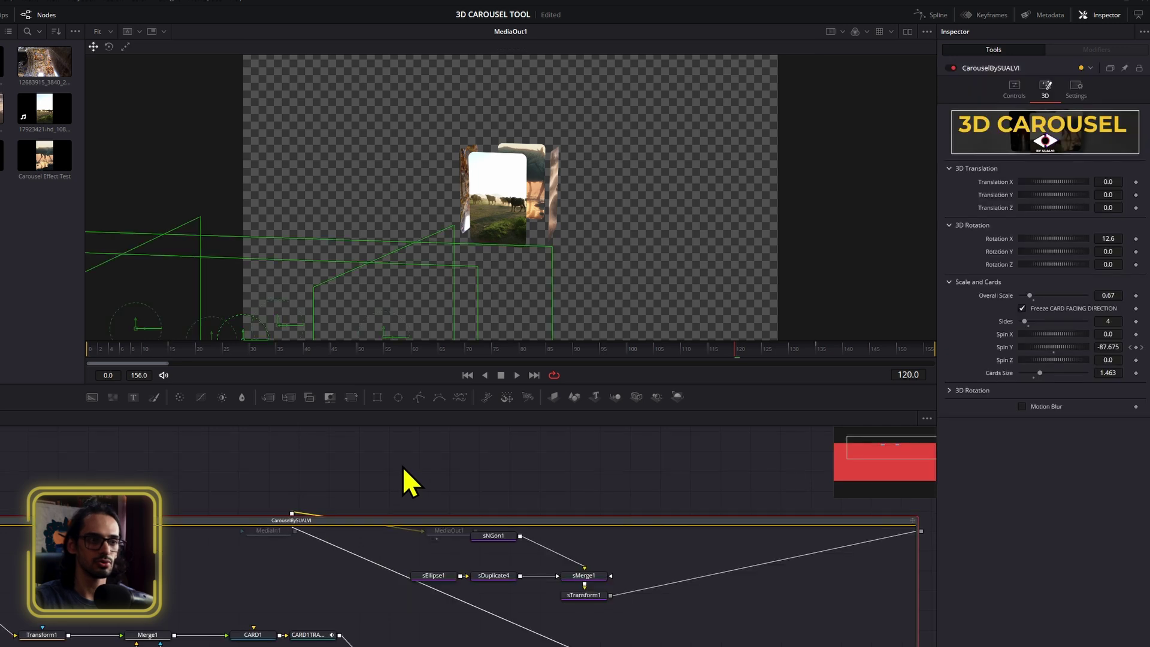
{"action": "left_click", "coordinate": [932, 14]}
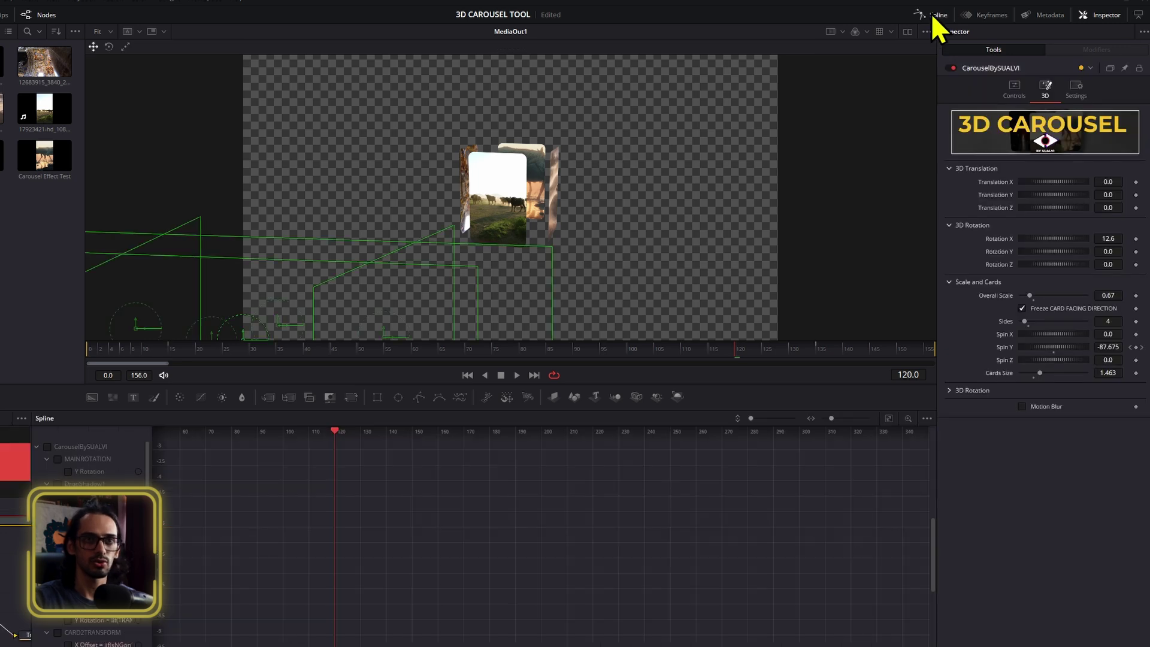
{"action": "left_click", "coordinate": [36, 447]}
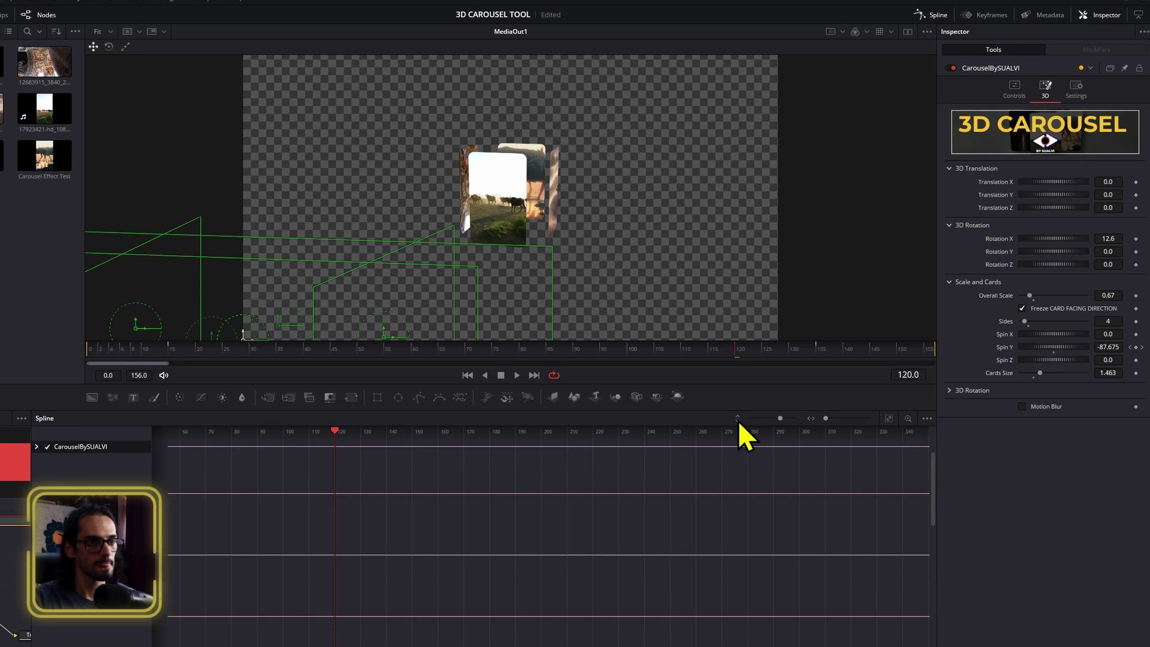
{"action": "left_click", "coordinate": [889, 419]}
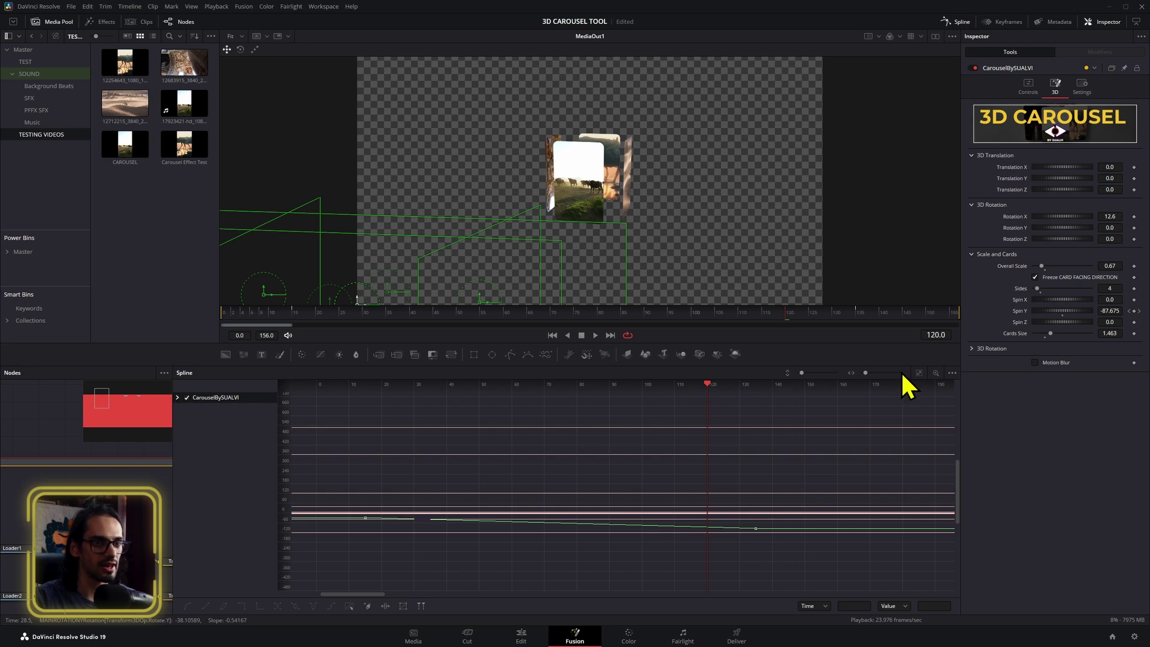
{"action": "left_click", "coordinate": [180, 401]}
{"action": "left_click", "coordinate": [178, 398]}
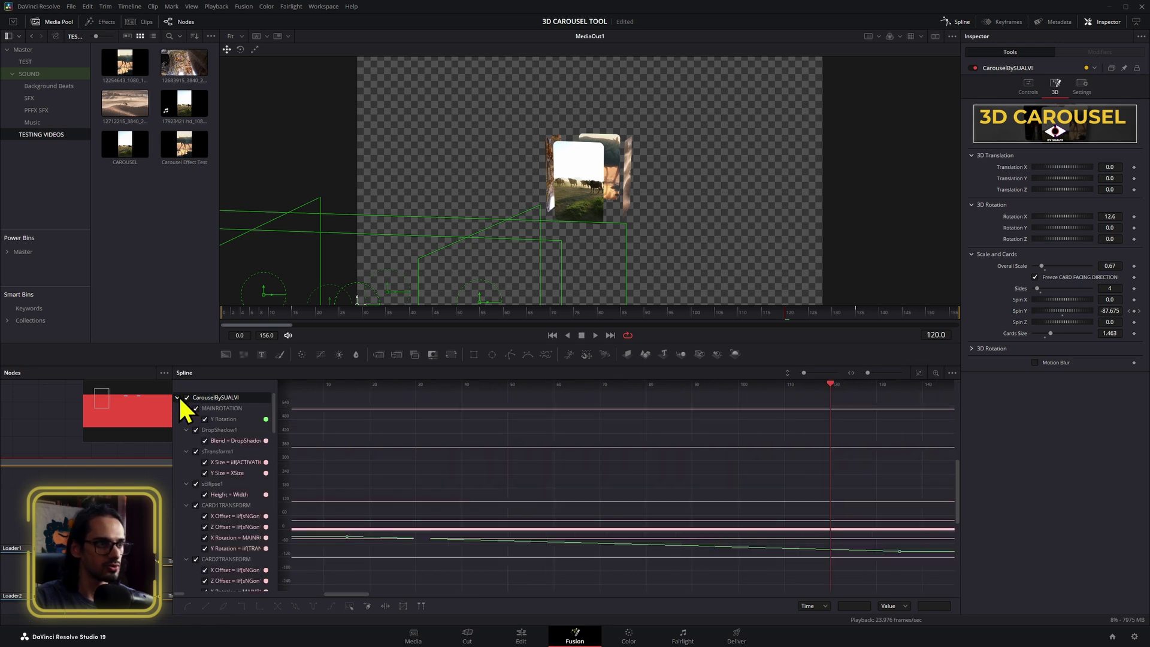
{"action": "left_click", "coordinate": [187, 398]}
{"action": "left_click", "coordinate": [205, 418]}
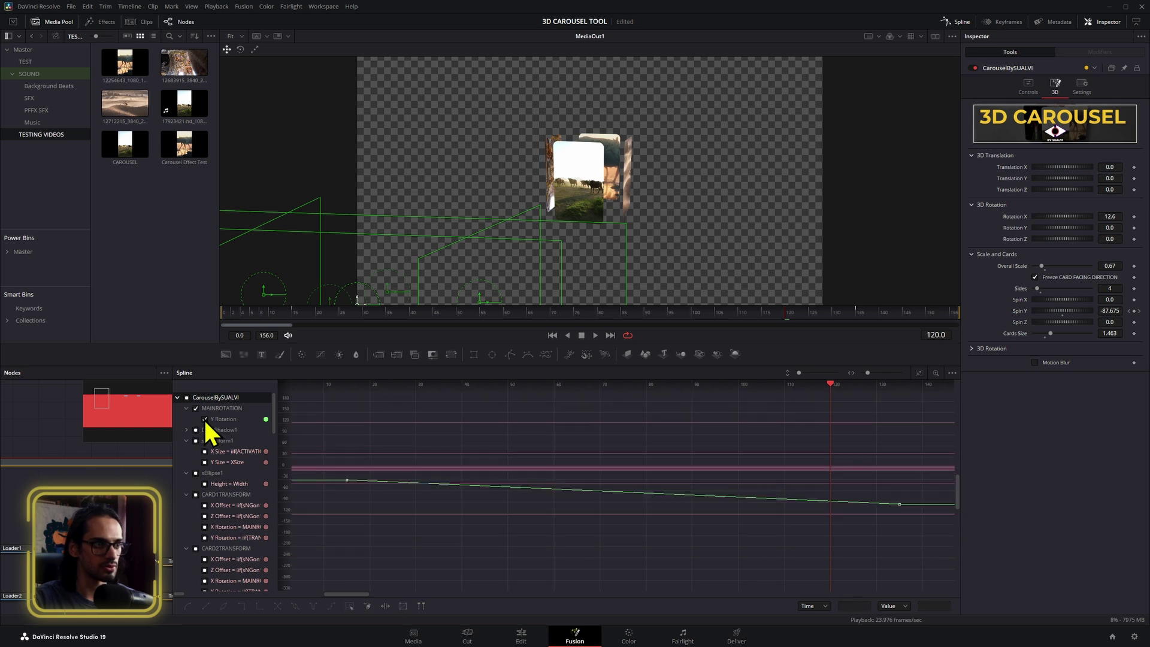
{"action": "left_click", "coordinate": [187, 398]}
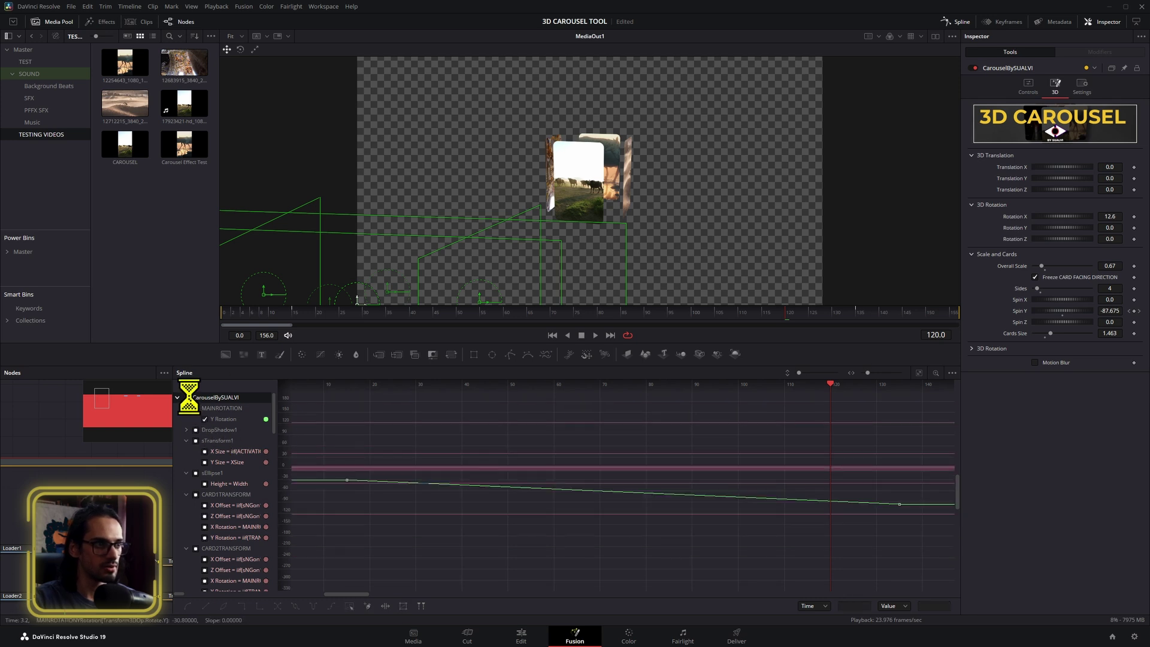
{"action": "left_click", "coordinate": [205, 418]}
Ease both Y Rotation keyframes with Ease In 78.5 and play from the first frame.
{"action": "left_click_drag", "start_coordinate": [483, 436], "coordinate": [881, 596]}
{"action": "key", "text": "t"}
{"action": "left_click_drag", "start_coordinate": [864, 383], "coordinate": [929, 396]}
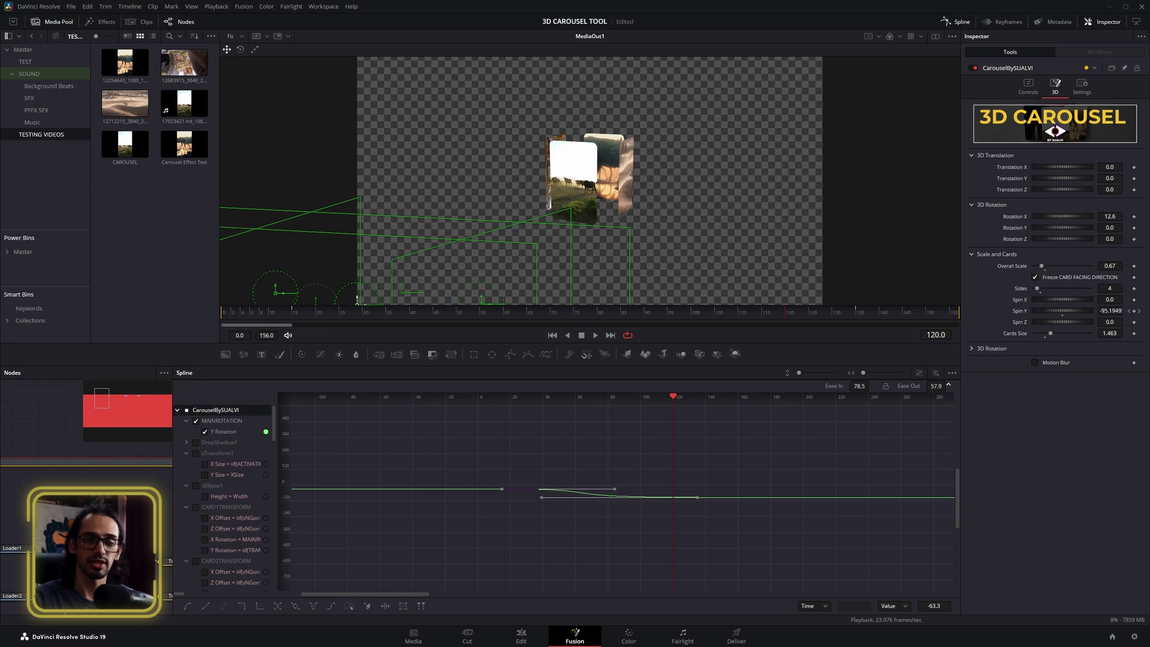
{"action": "left_click", "coordinate": [224, 313]}
{"action": "key", "text": "space"}
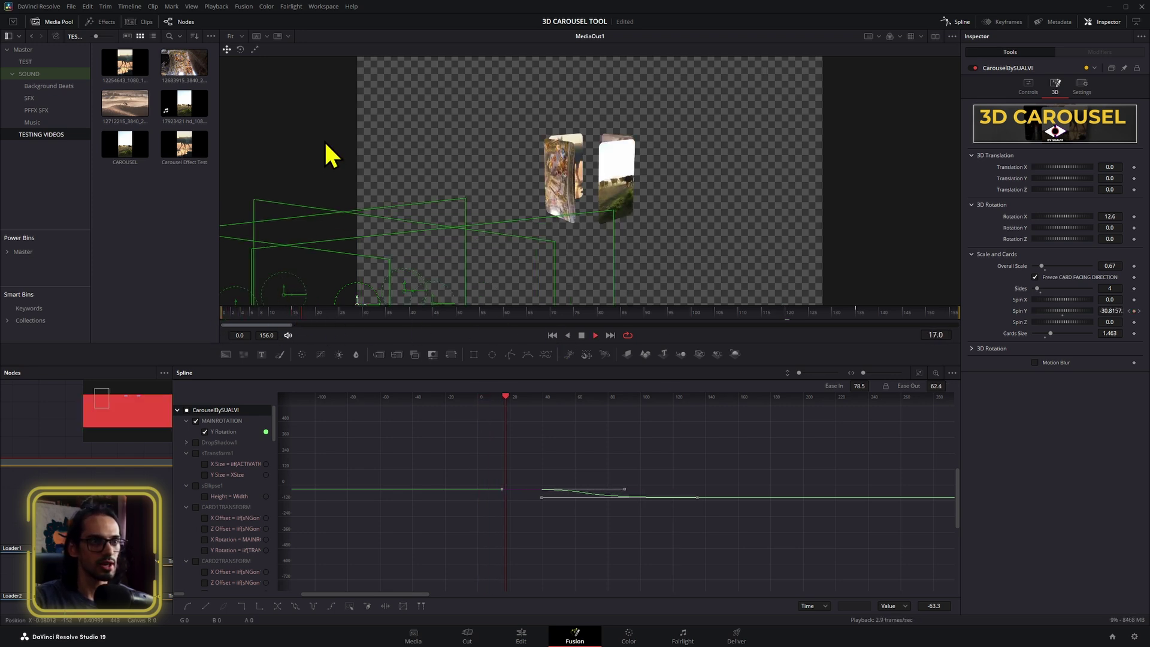
Play the eased spin to frame 56, then scrub the CAROUSEL clip back on the Edit page.
{"action": "left_click", "coordinate": [242, 6]}
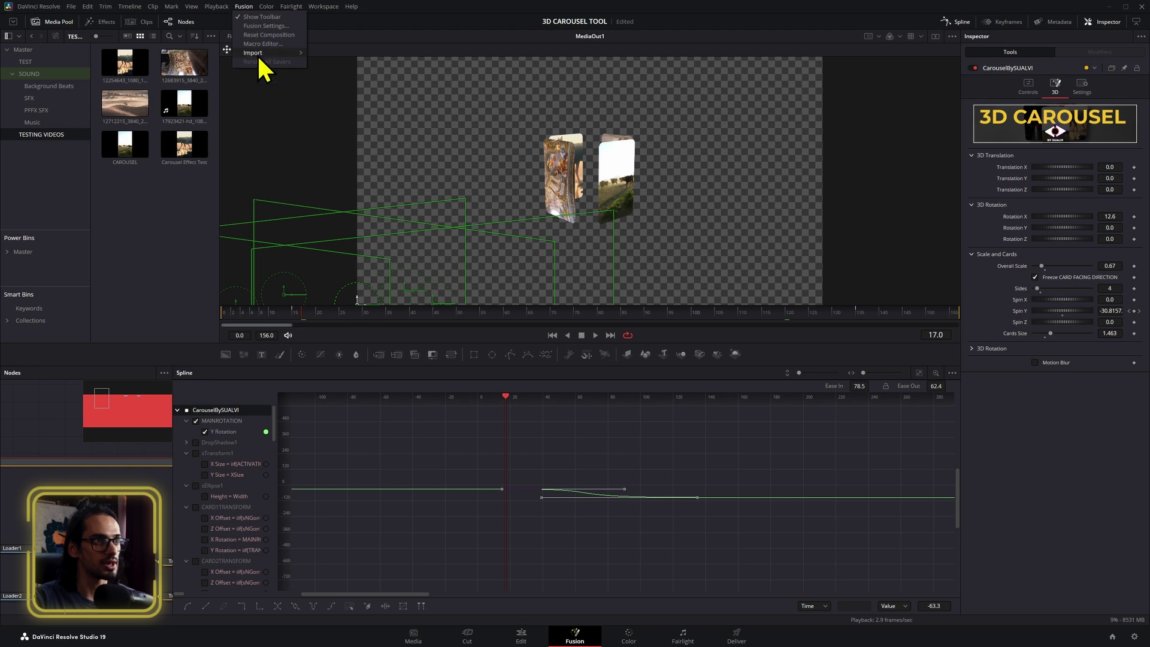
{"action": "left_click", "coordinate": [324, 306]}
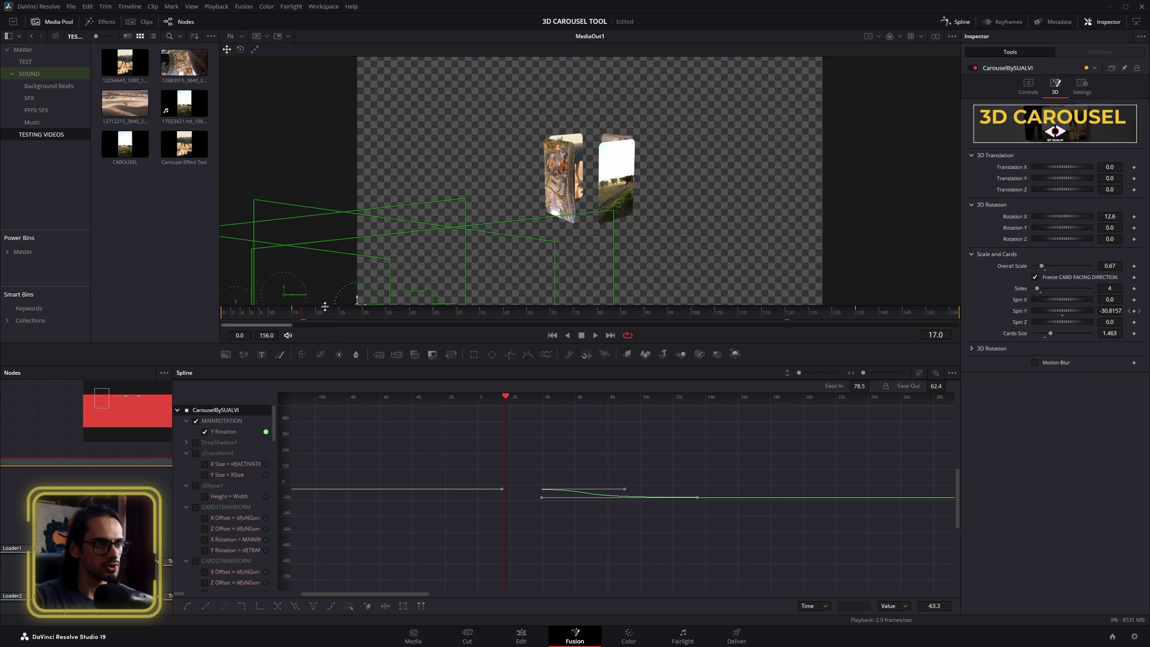
{"action": "key", "text": "space"}
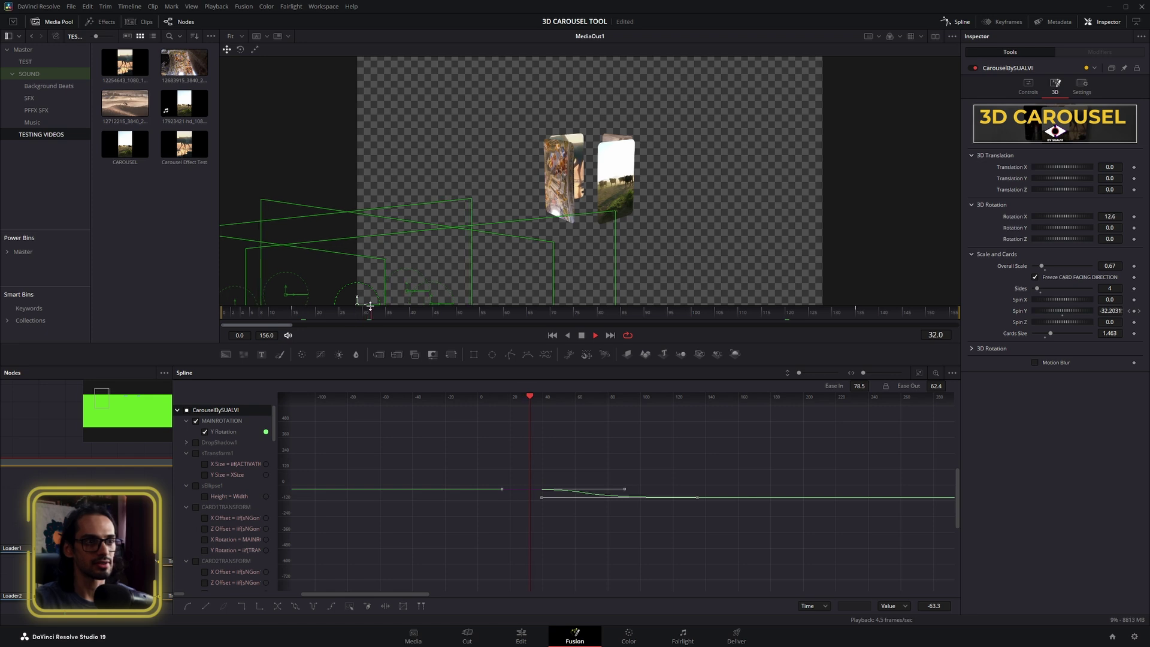
{"action": "left_click", "coordinate": [484, 312]}
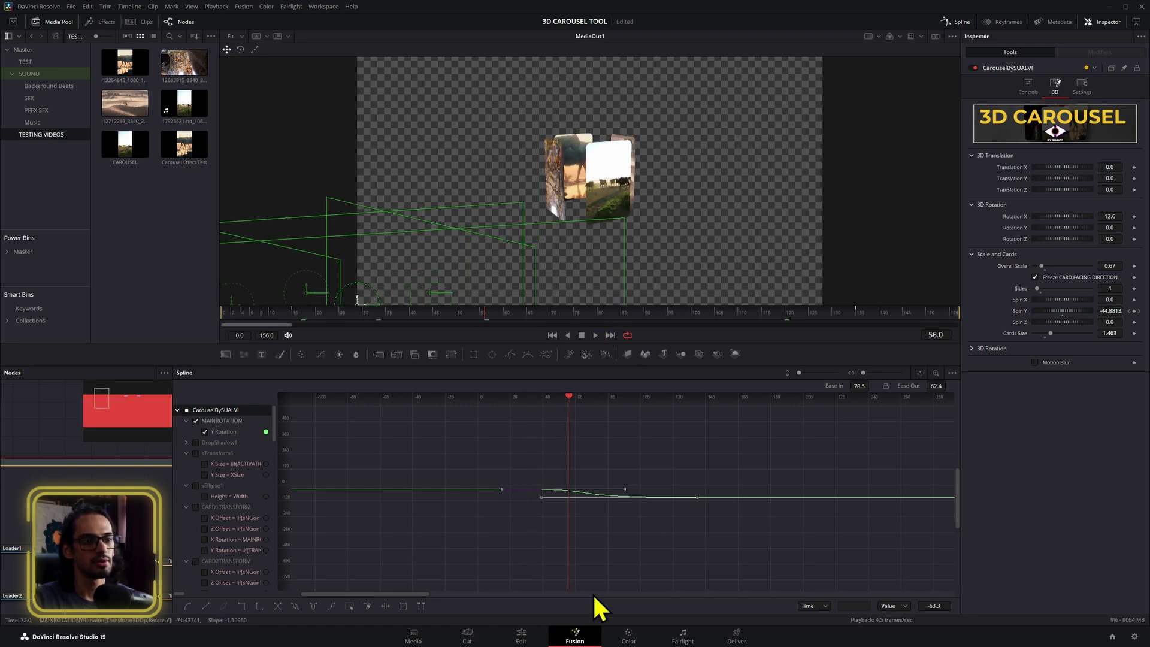
{"action": "left_click", "coordinate": [520, 637]}
{"action": "left_click_drag", "start_coordinate": [531, 400], "coordinate": [489, 402]}
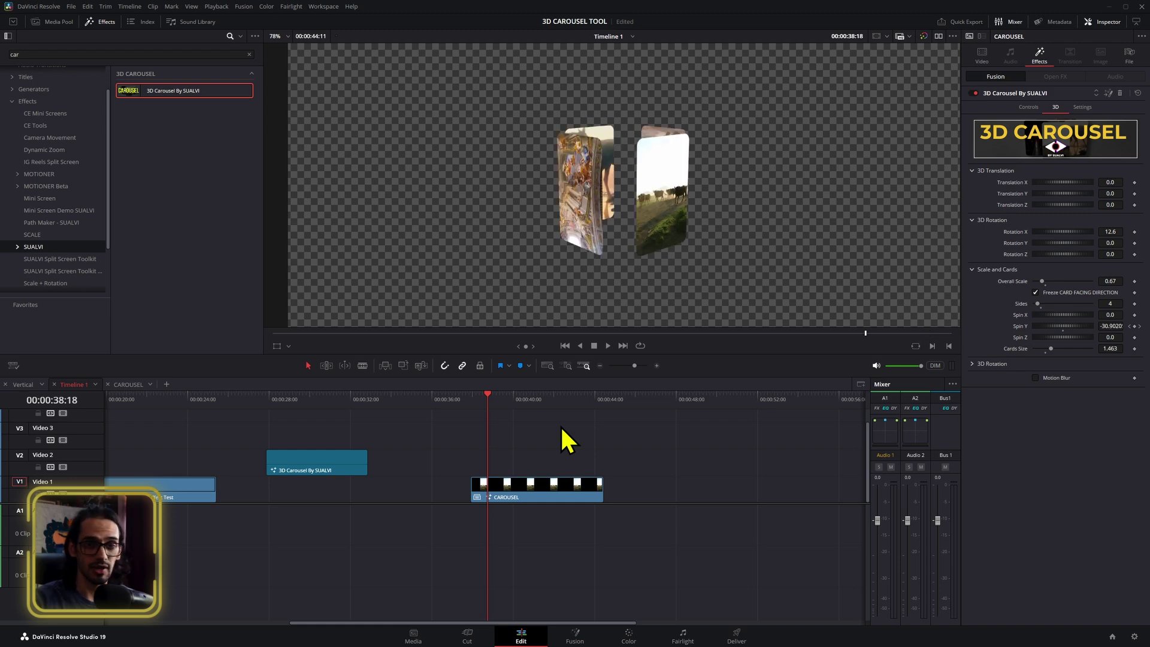